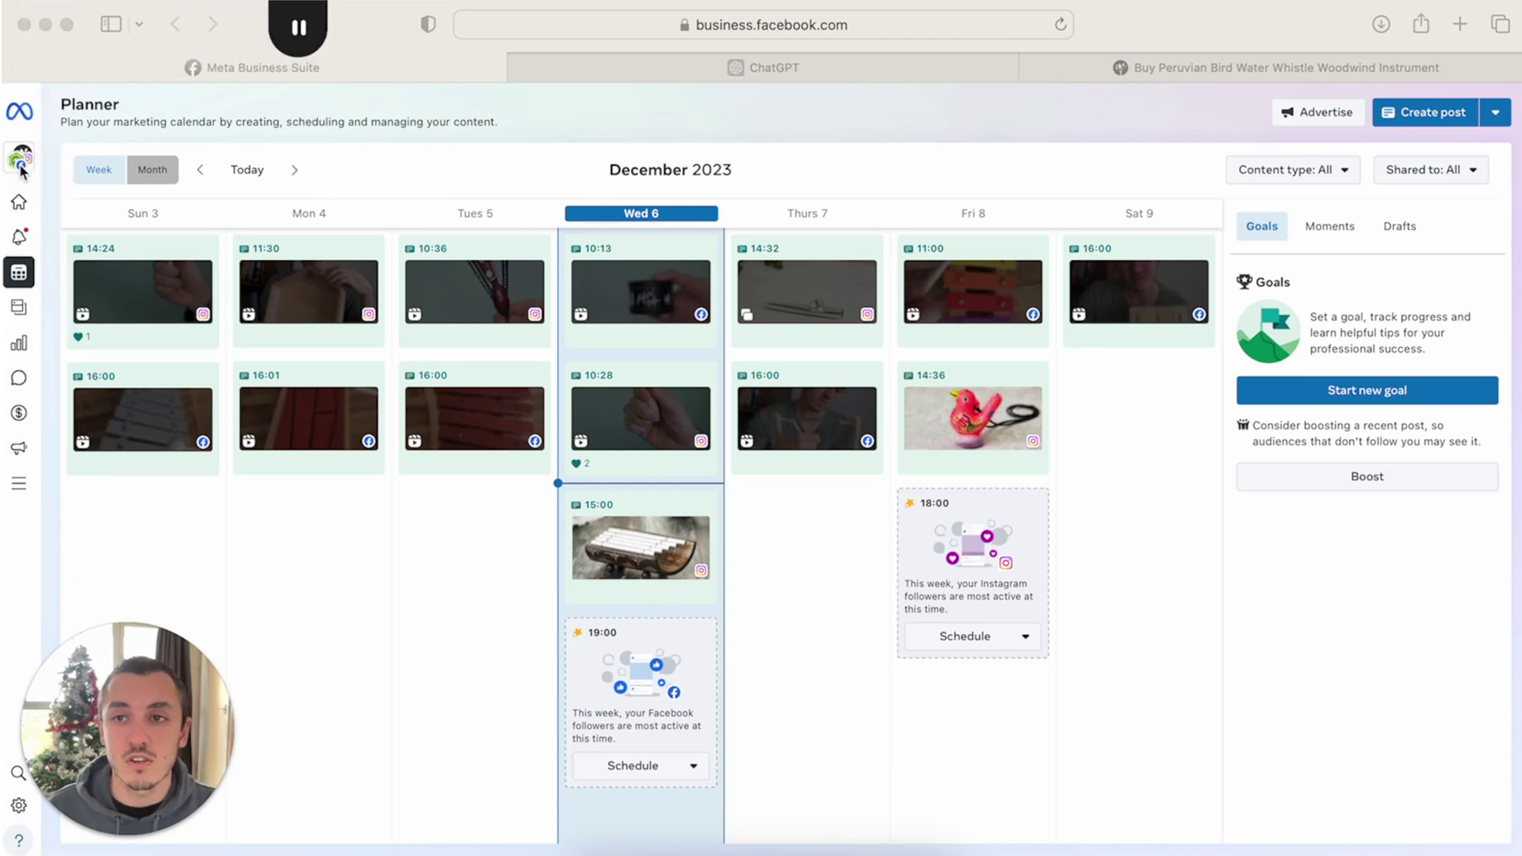
Step: Leave the Planner and return to the Carved Culture Home page in Meta Business Suite
{"action": "left_click", "coordinate": [19, 203]}
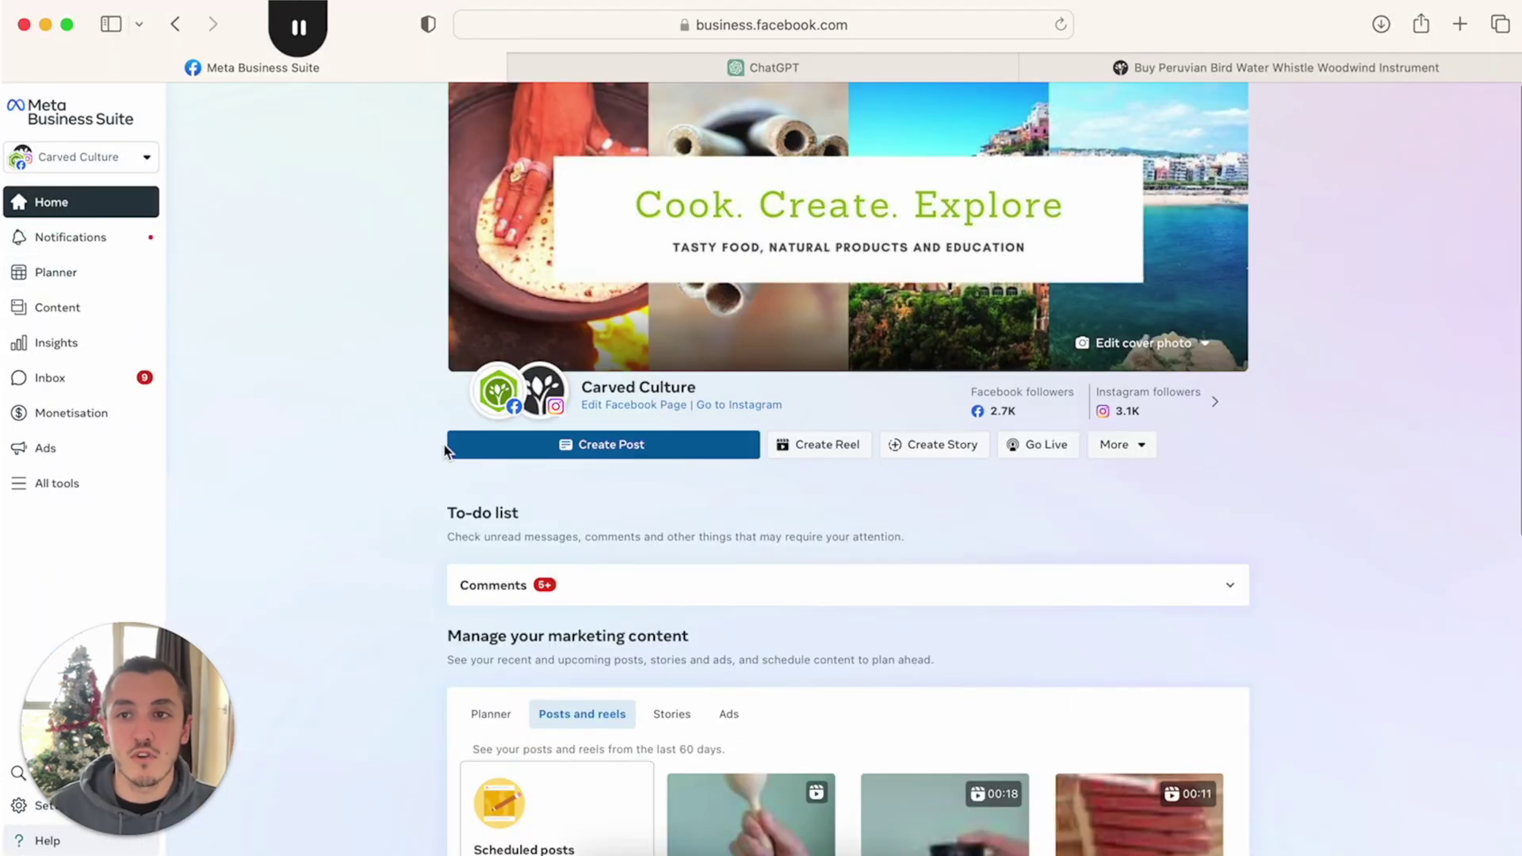
Step: Load facebook.com from the address bar and open the Carved Culture page
{"action": "left_click", "coordinate": [713, 25]}
{"action": "type", "text": "faceb"}
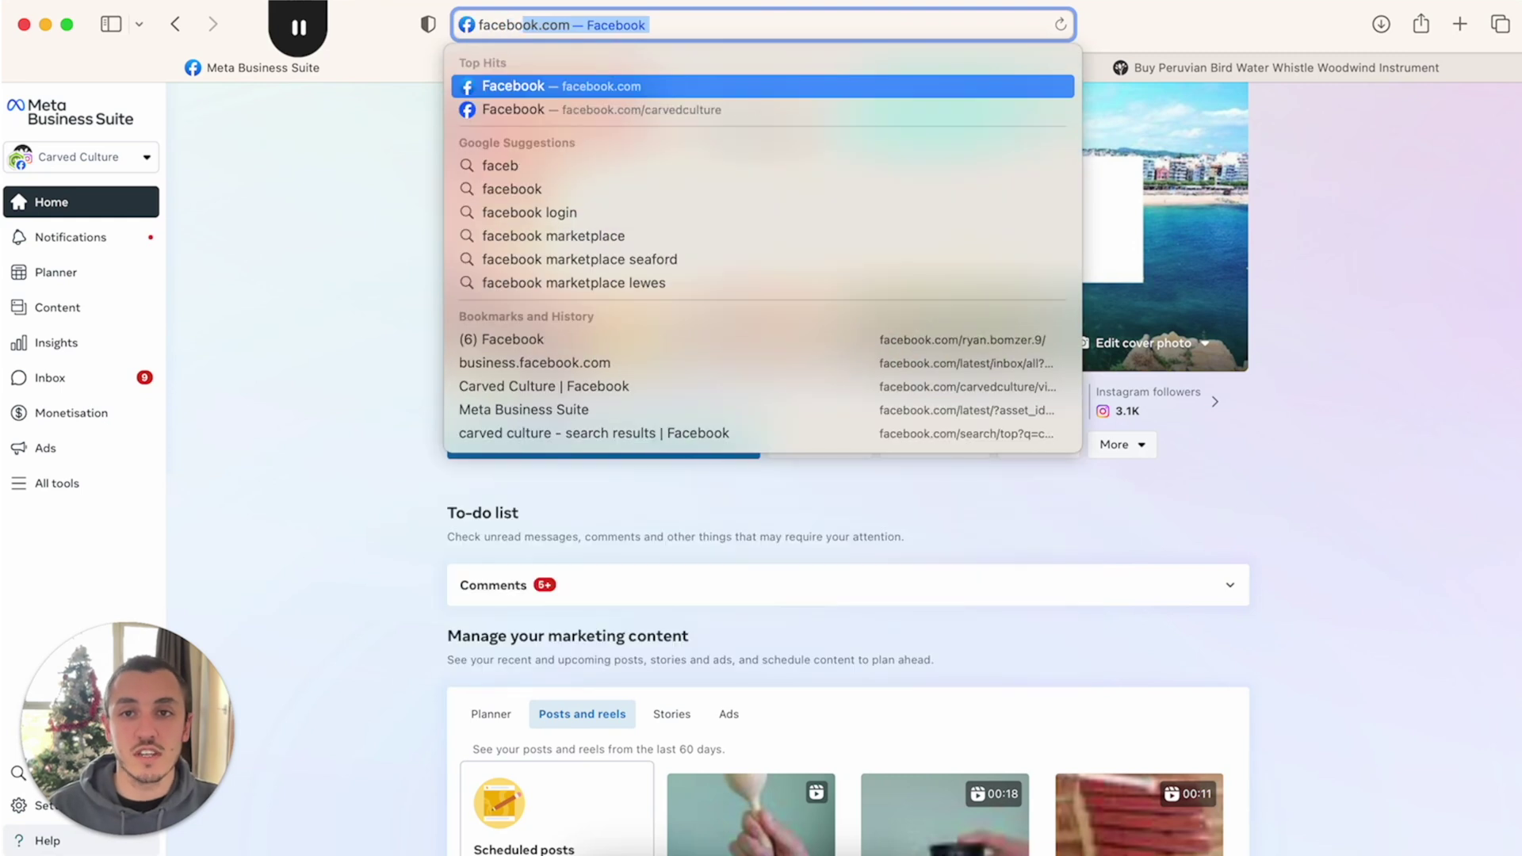
{"action": "key", "text": "Return"}
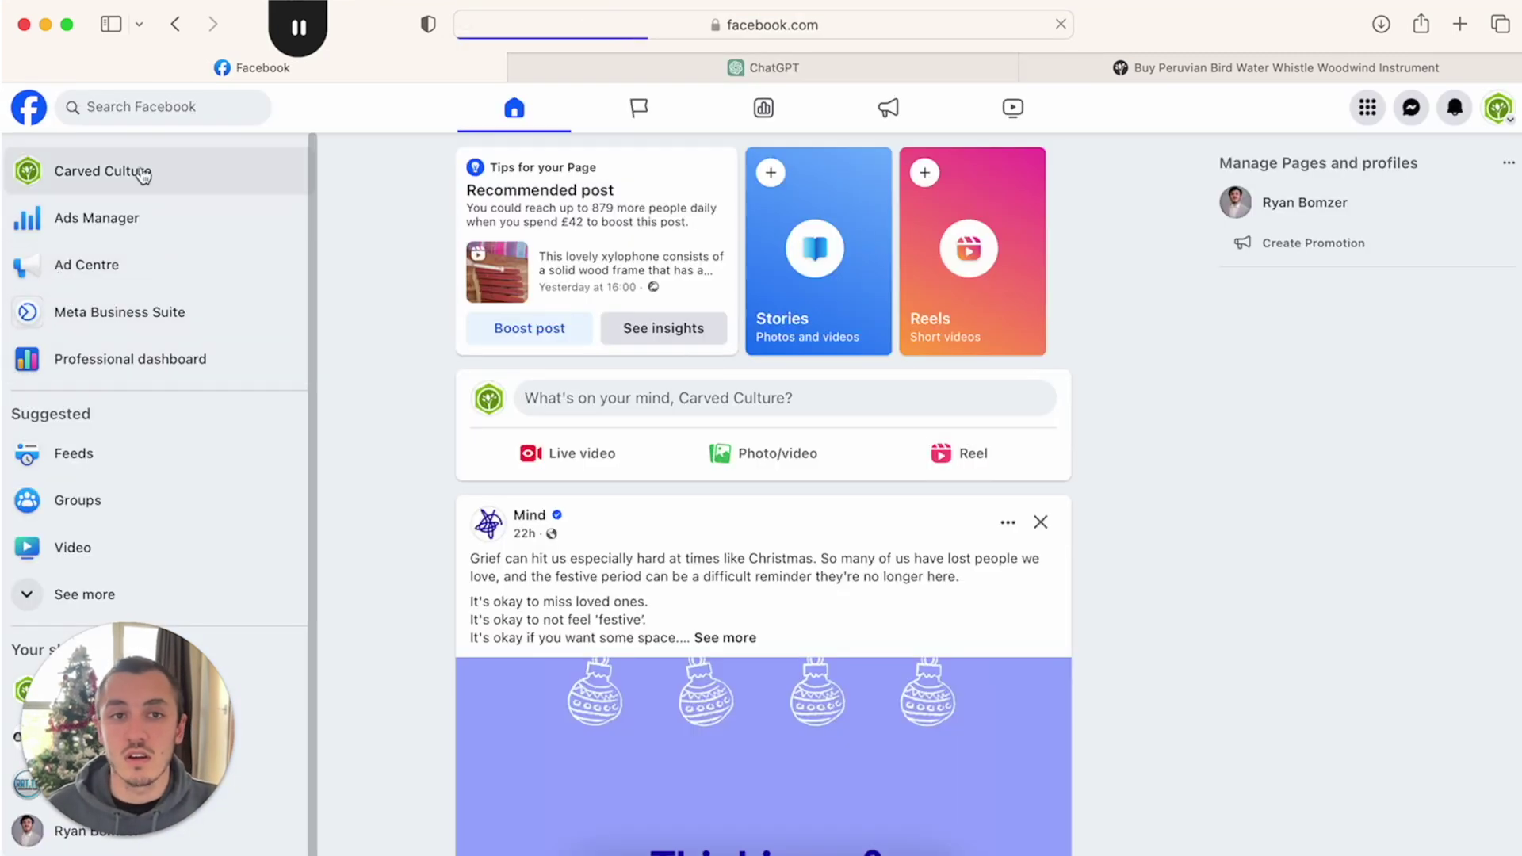
{"action": "left_click", "coordinate": [141, 169]}
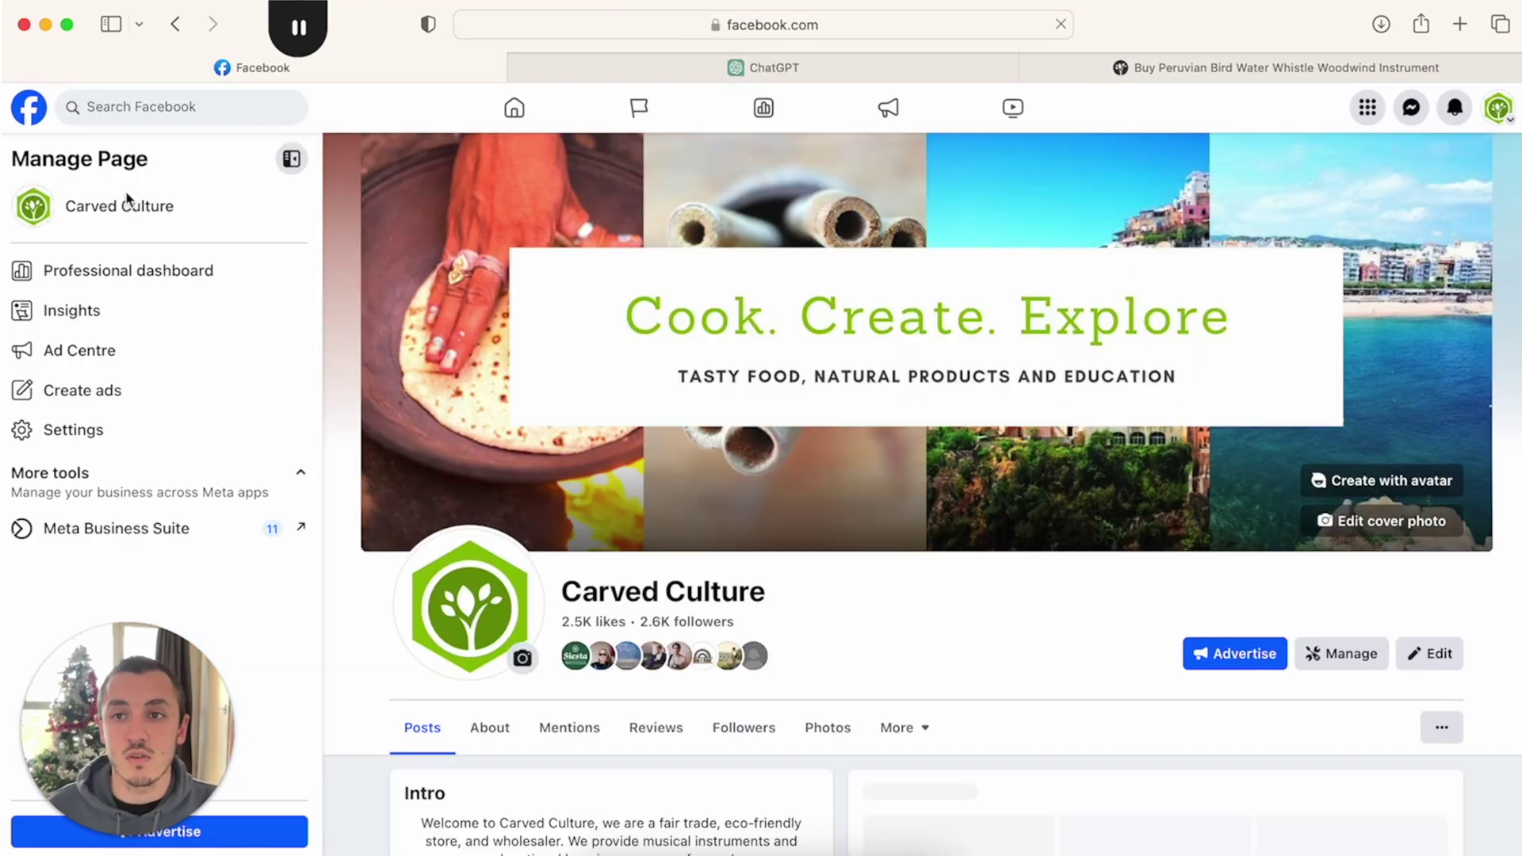
Step: Open Meta Business Suite from the page sidebar and go to its Planner for December 3–9
{"action": "left_click", "coordinate": [152, 542]}
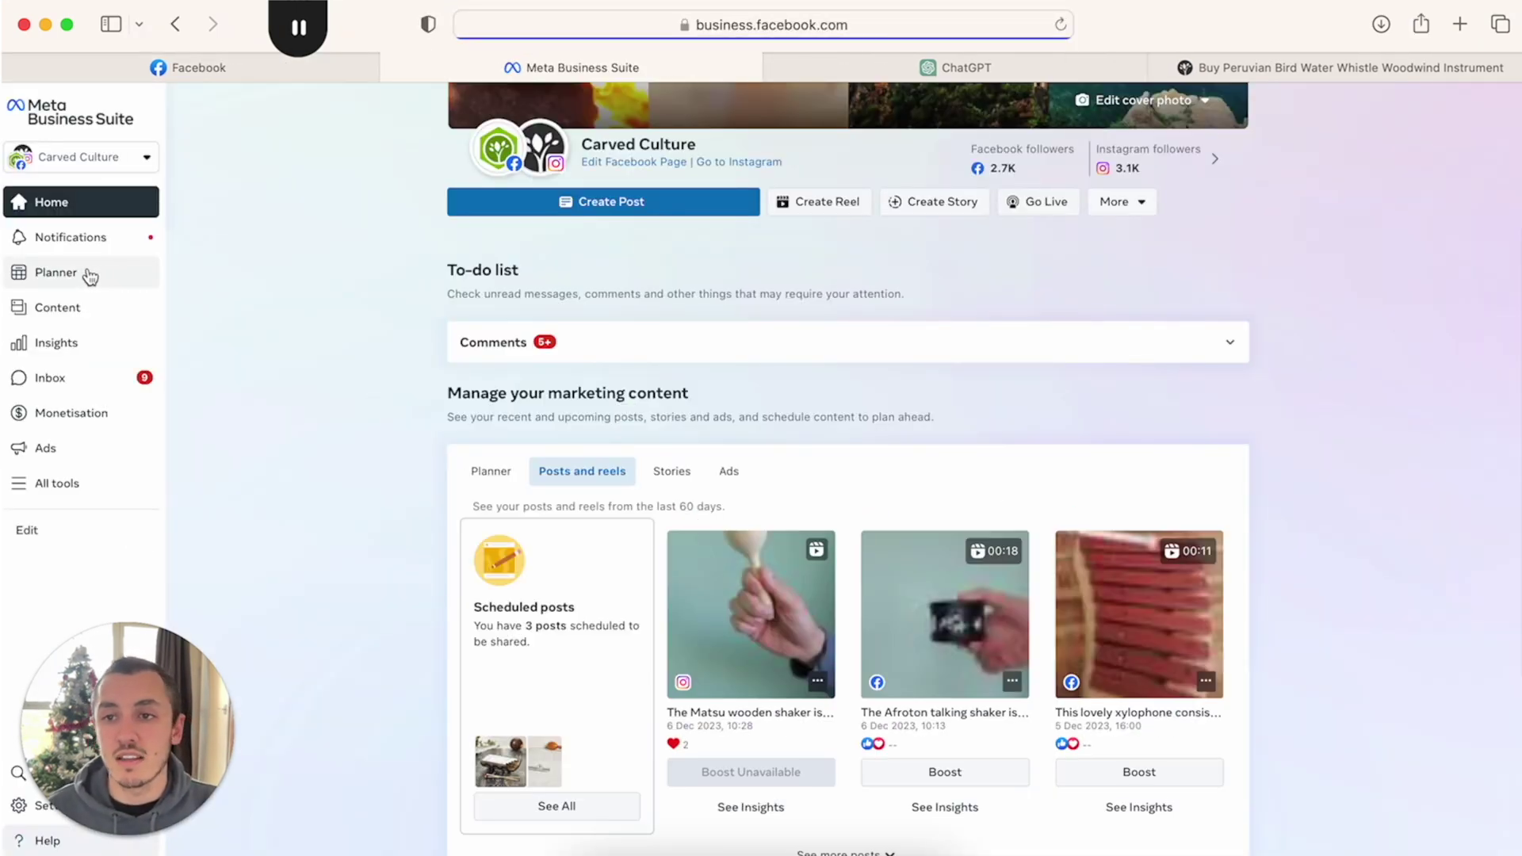
{"action": "left_click", "coordinate": [84, 278]}
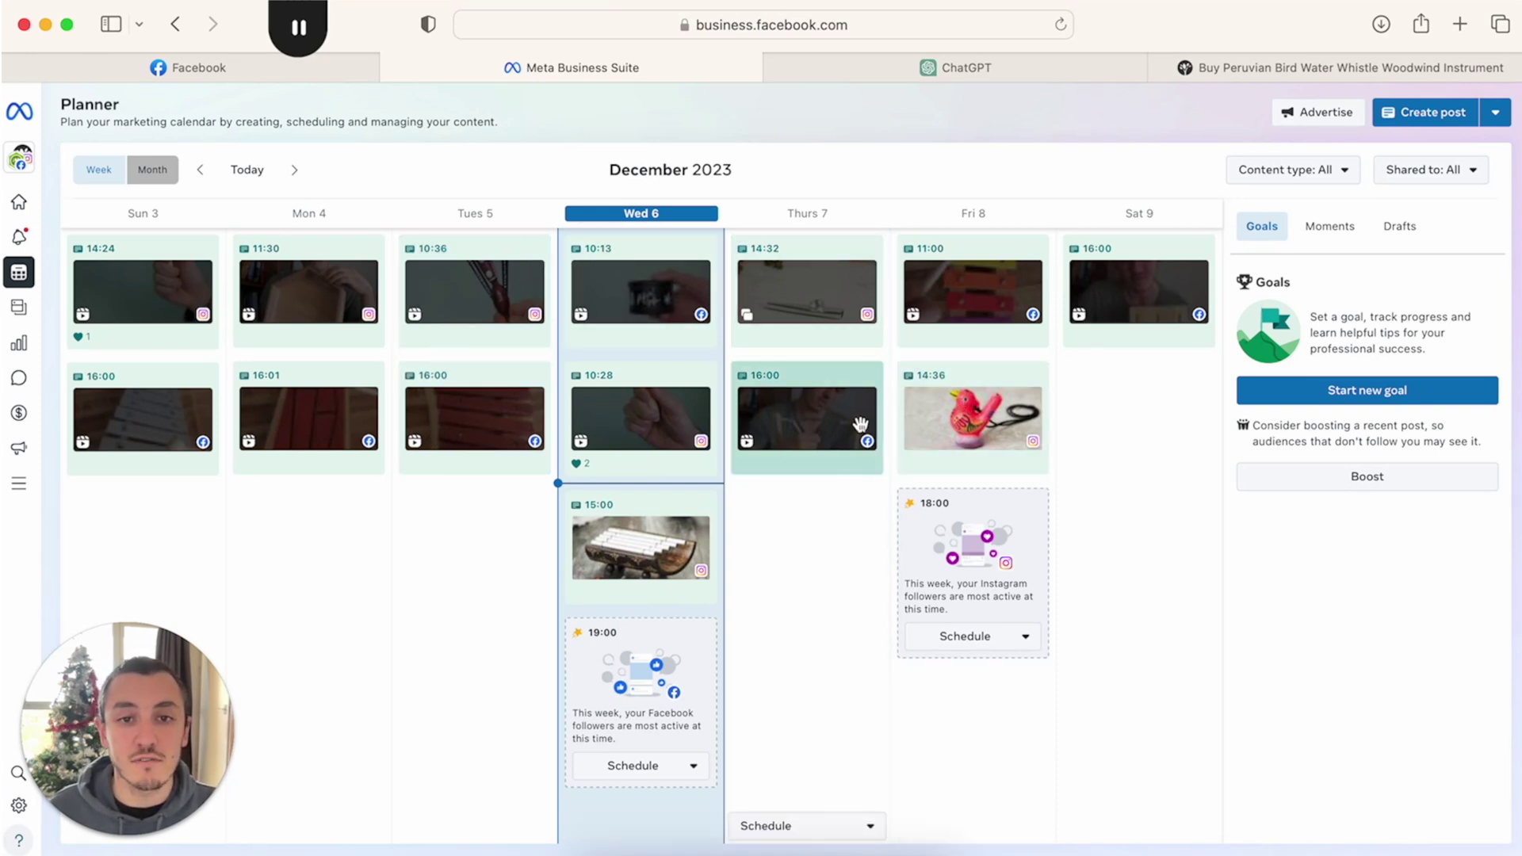
{"action": "mouse_move", "coordinate": [640, 419]}
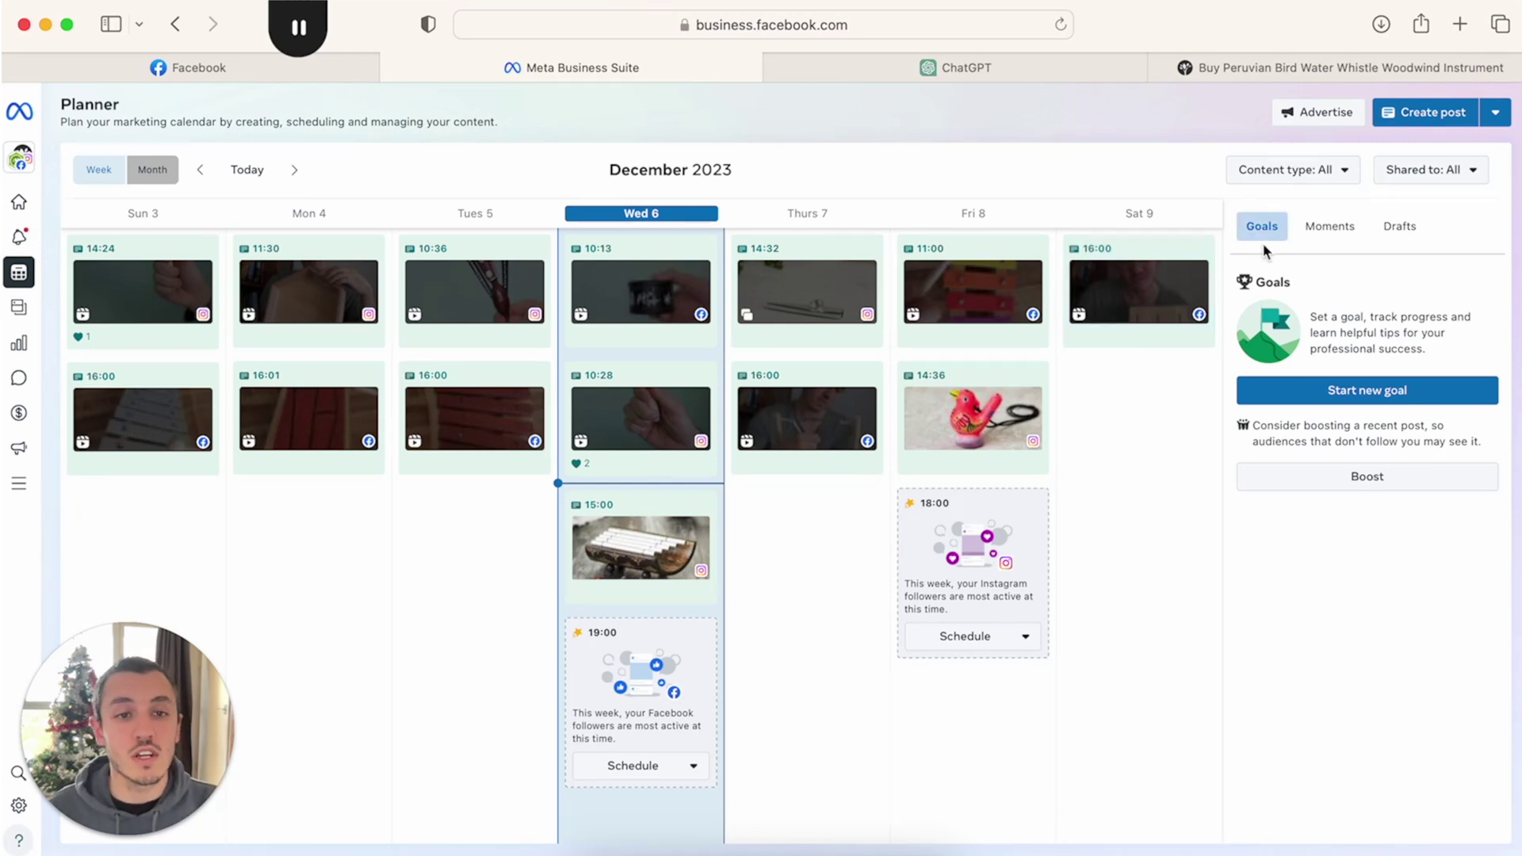
Step: Start a new post that targets only the carved_culture_ Instagram account
{"action": "left_click", "coordinate": [1435, 112]}
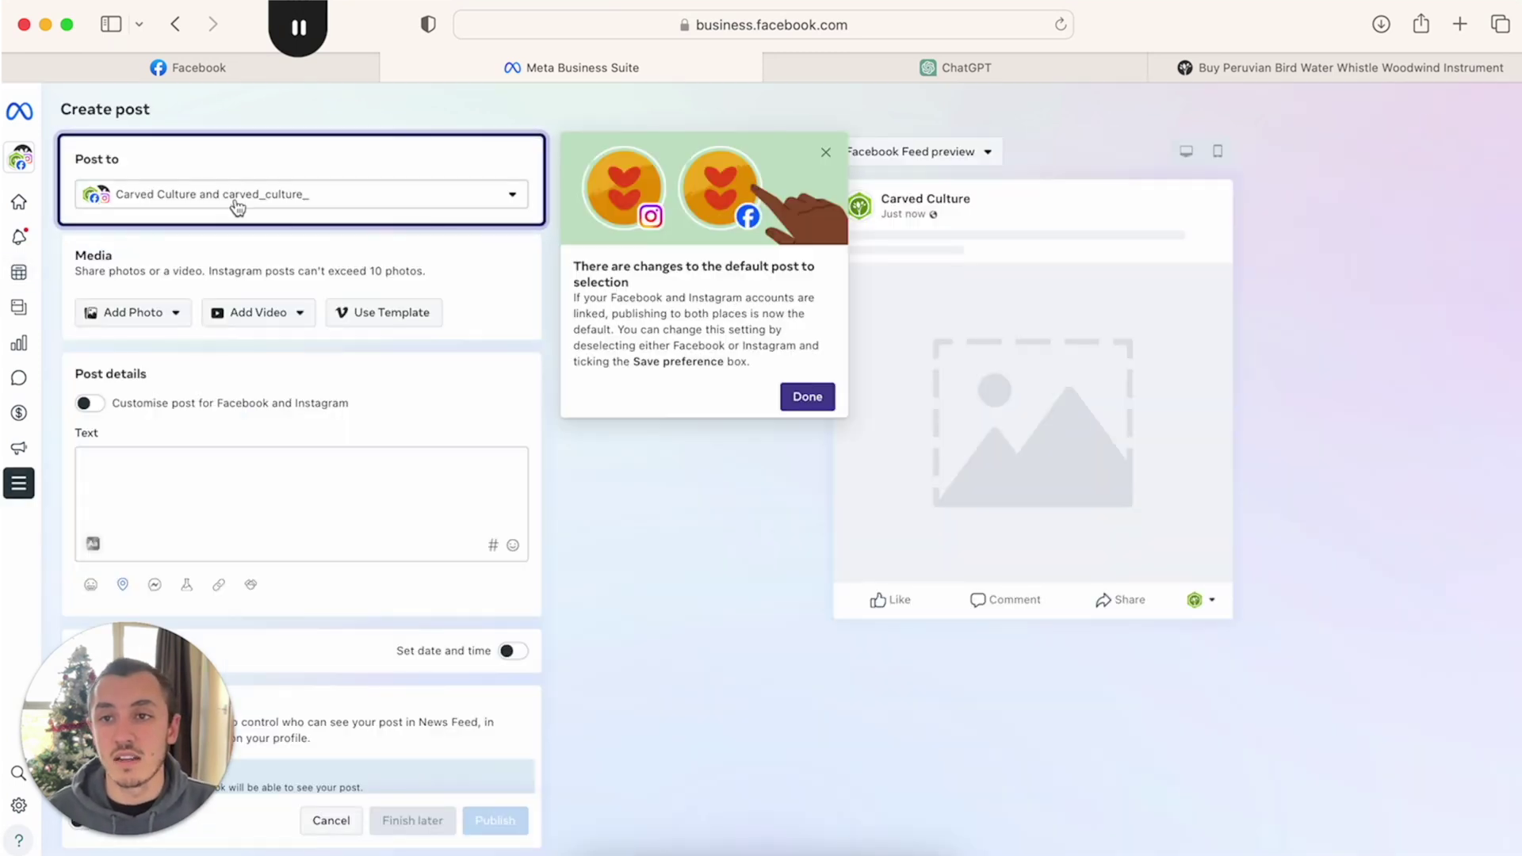
{"action": "left_click", "coordinate": [236, 203]}
{"action": "left_click", "coordinate": [158, 267]}
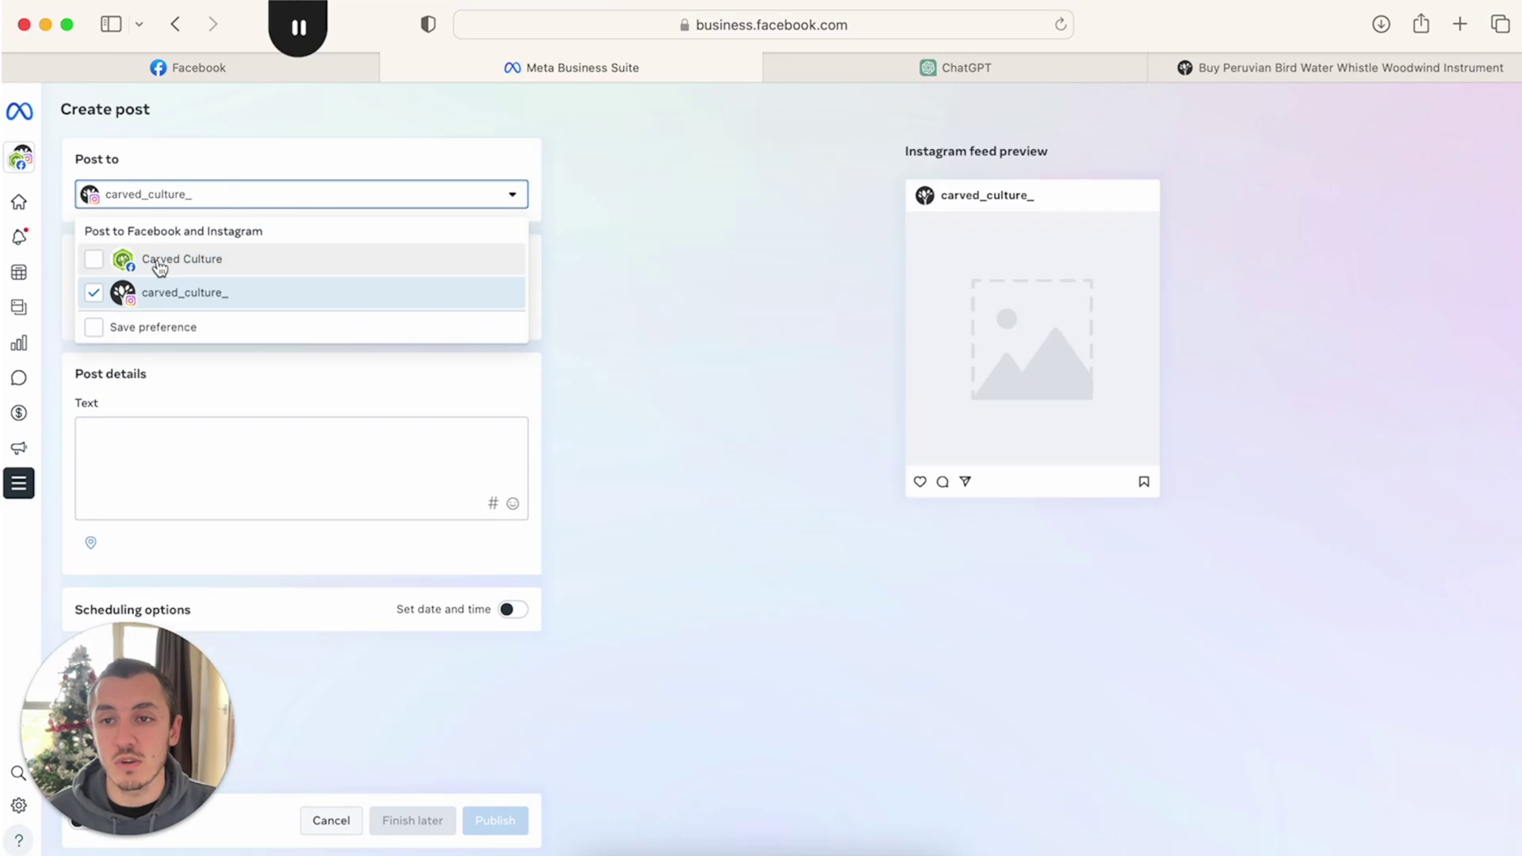
{"action": "left_click", "coordinate": [310, 426]}
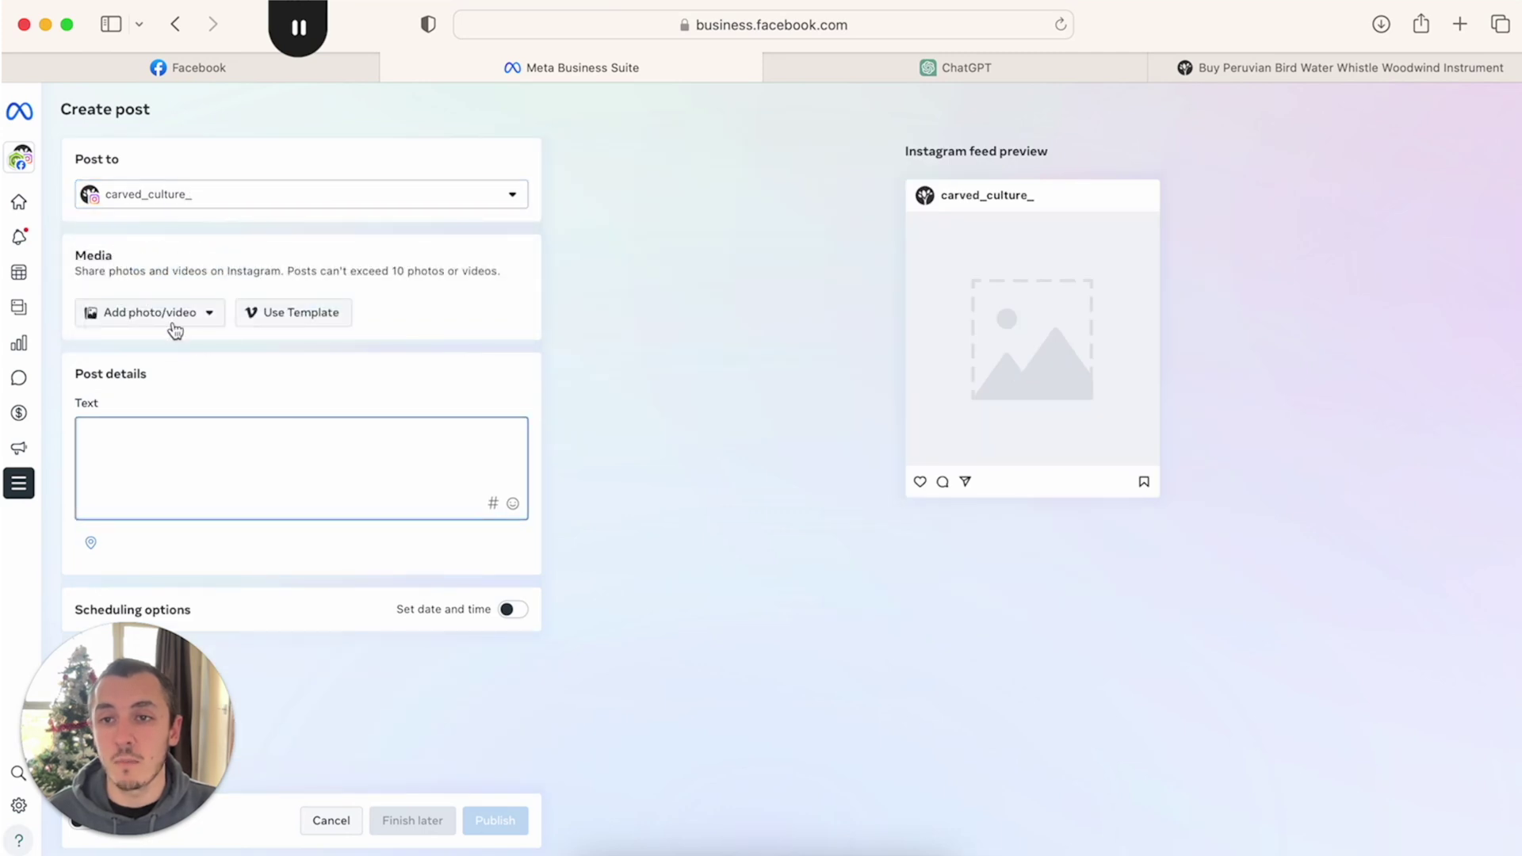
Step: Upload Carved Culture High Res 3.jpg from the desktop as the post's photo
{"action": "left_click", "coordinate": [175, 326]}
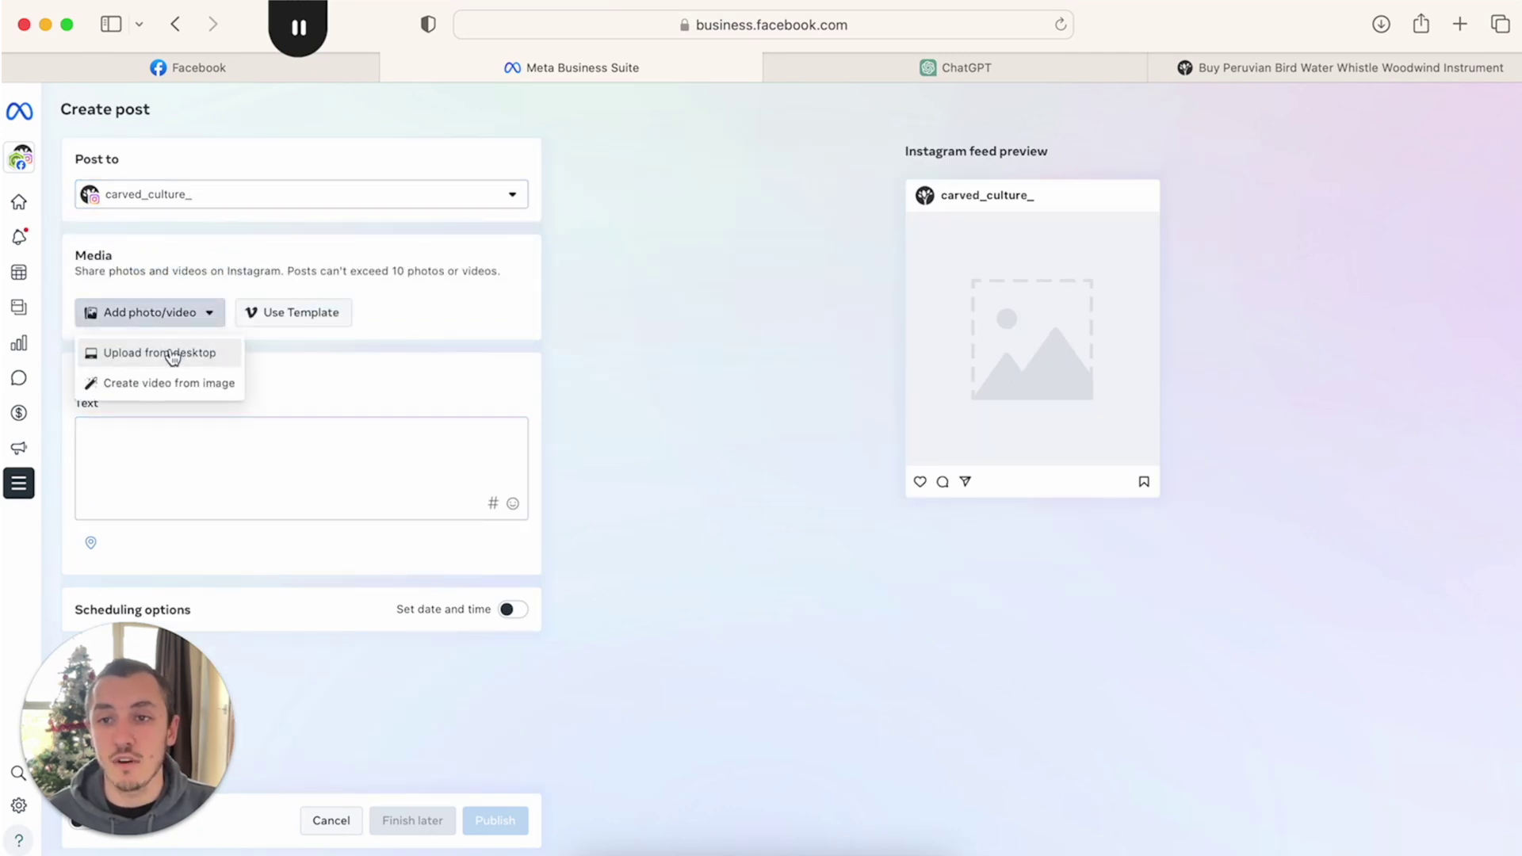
{"action": "left_click", "coordinate": [173, 354]}
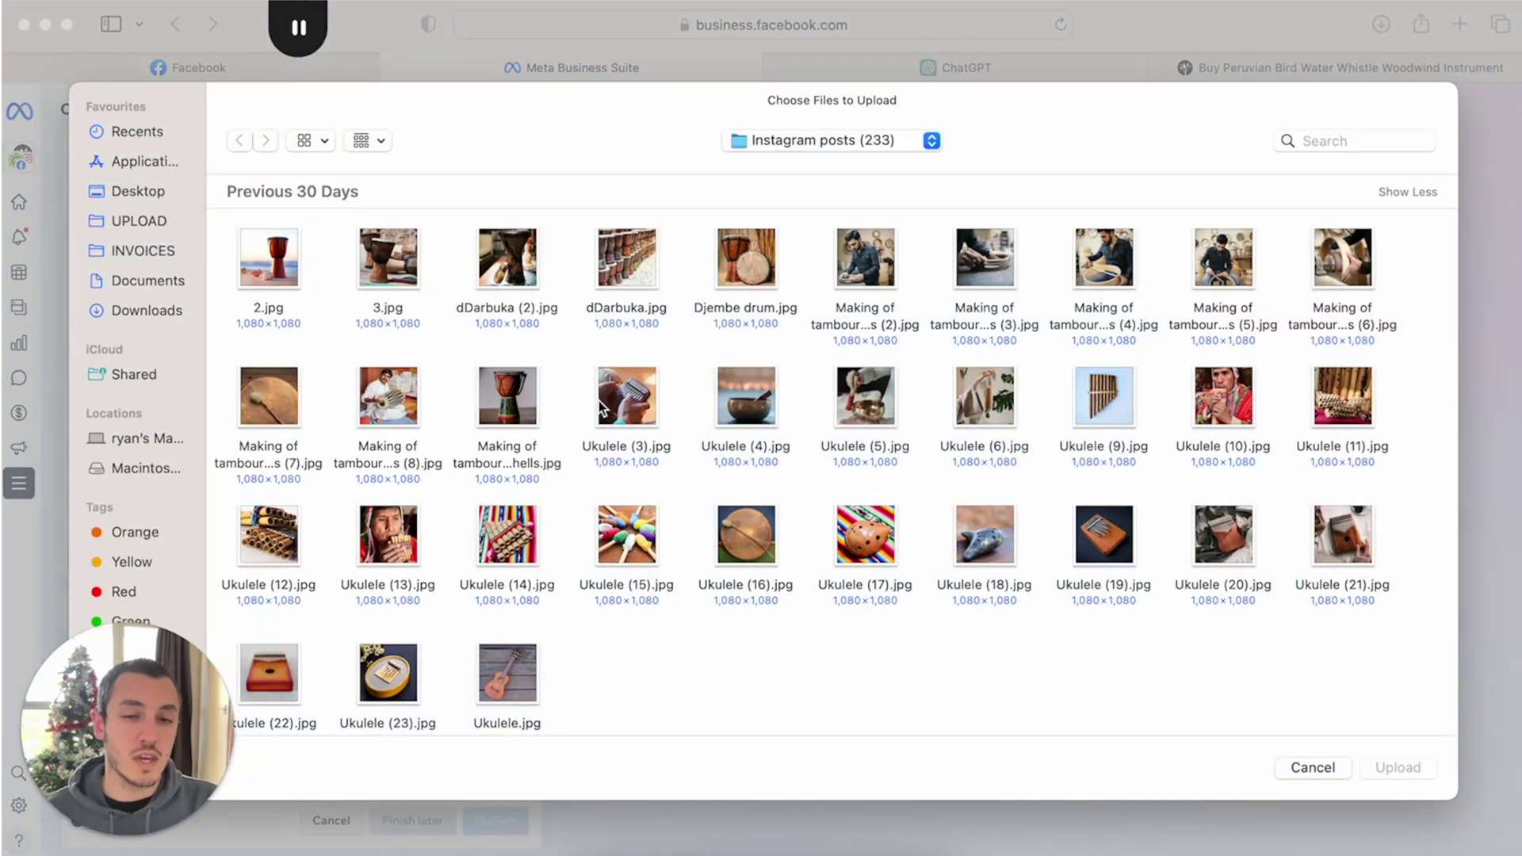
{"action": "scroll", "coordinate": [597, 409], "scroll_direction": "down", "scroll_amount": 2}
{"action": "scroll", "coordinate": [600, 406], "scroll_direction": "down", "scroll_amount": 3}
{"action": "scroll", "coordinate": [600, 407], "scroll_direction": "down", "scroll_amount": 5}
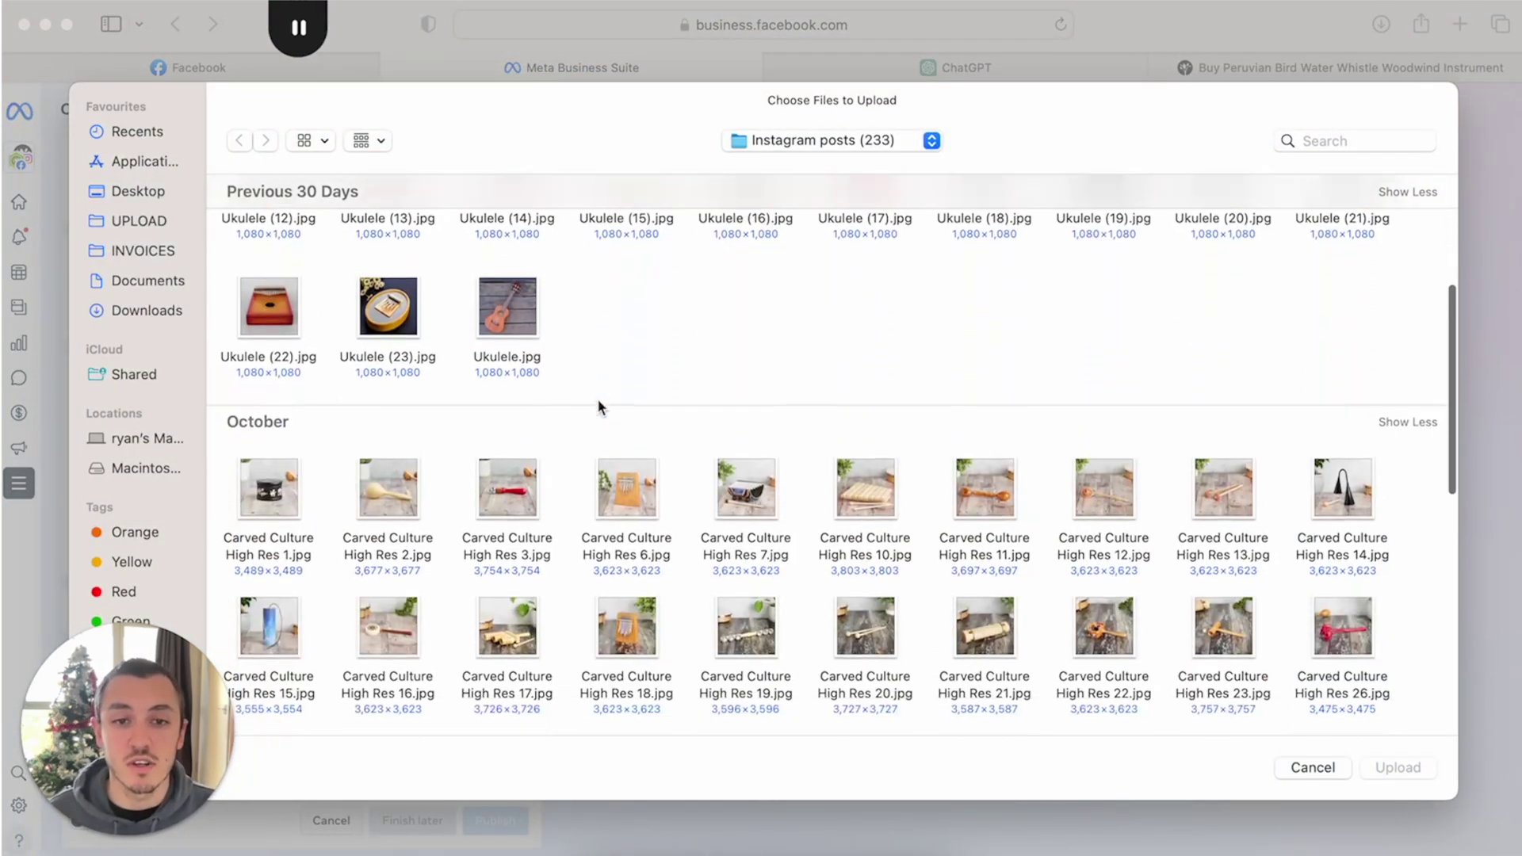
{"action": "scroll", "coordinate": [601, 408], "scroll_direction": "down", "scroll_amount": 3}
{"action": "scroll", "coordinate": [601, 407], "scroll_direction": "down", "scroll_amount": 3}
{"action": "scroll", "coordinate": [603, 408], "scroll_direction": "down", "scroll_amount": 3}
{"action": "scroll", "coordinate": [602, 408], "scroll_direction": "down", "scroll_amount": 2}
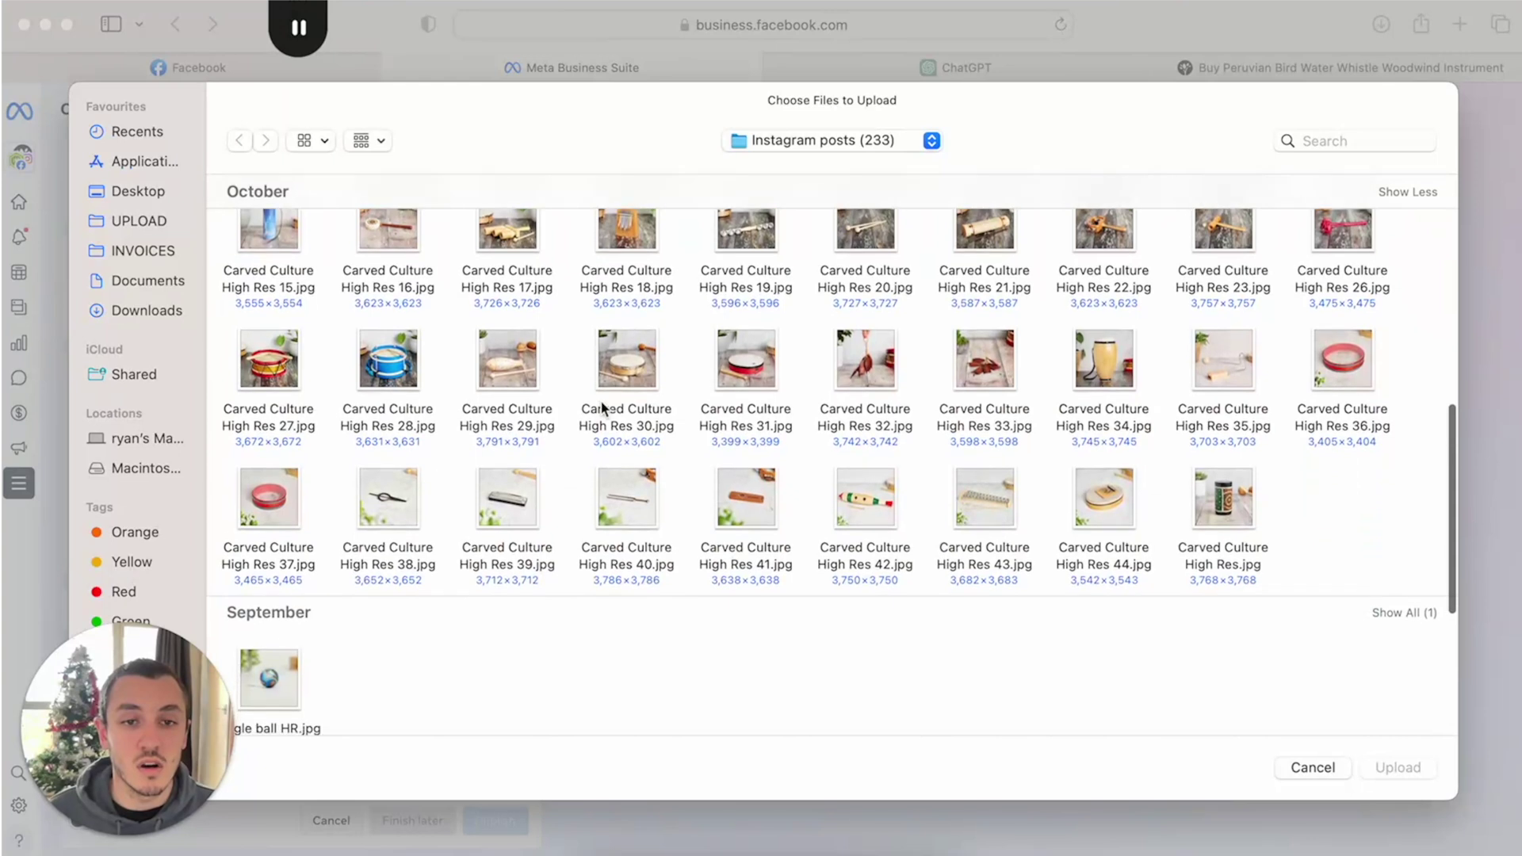
{"action": "scroll", "coordinate": [603, 408], "scroll_direction": "up", "scroll_amount": 1}
{"action": "scroll", "coordinate": [602, 408], "scroll_direction": "up", "scroll_amount": 2}
{"action": "scroll", "coordinate": [603, 408], "scroll_direction": "up", "scroll_amount": 1}
{"action": "scroll", "coordinate": [602, 408], "scroll_direction": "up", "scroll_amount": 2}
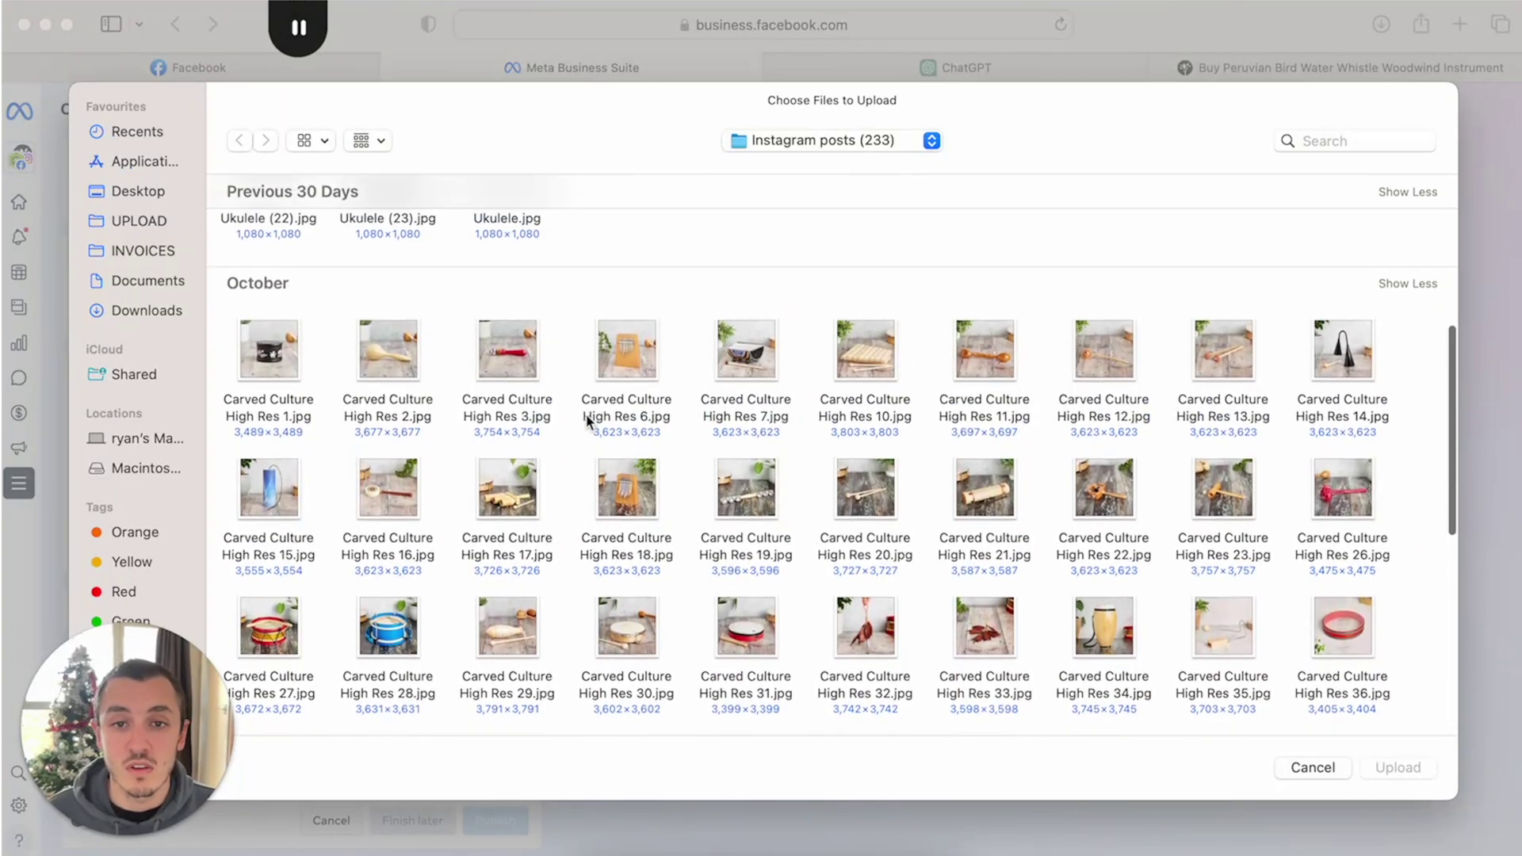
{"action": "scroll", "coordinate": [826, 468], "scroll_direction": "up", "scroll_amount": 2}
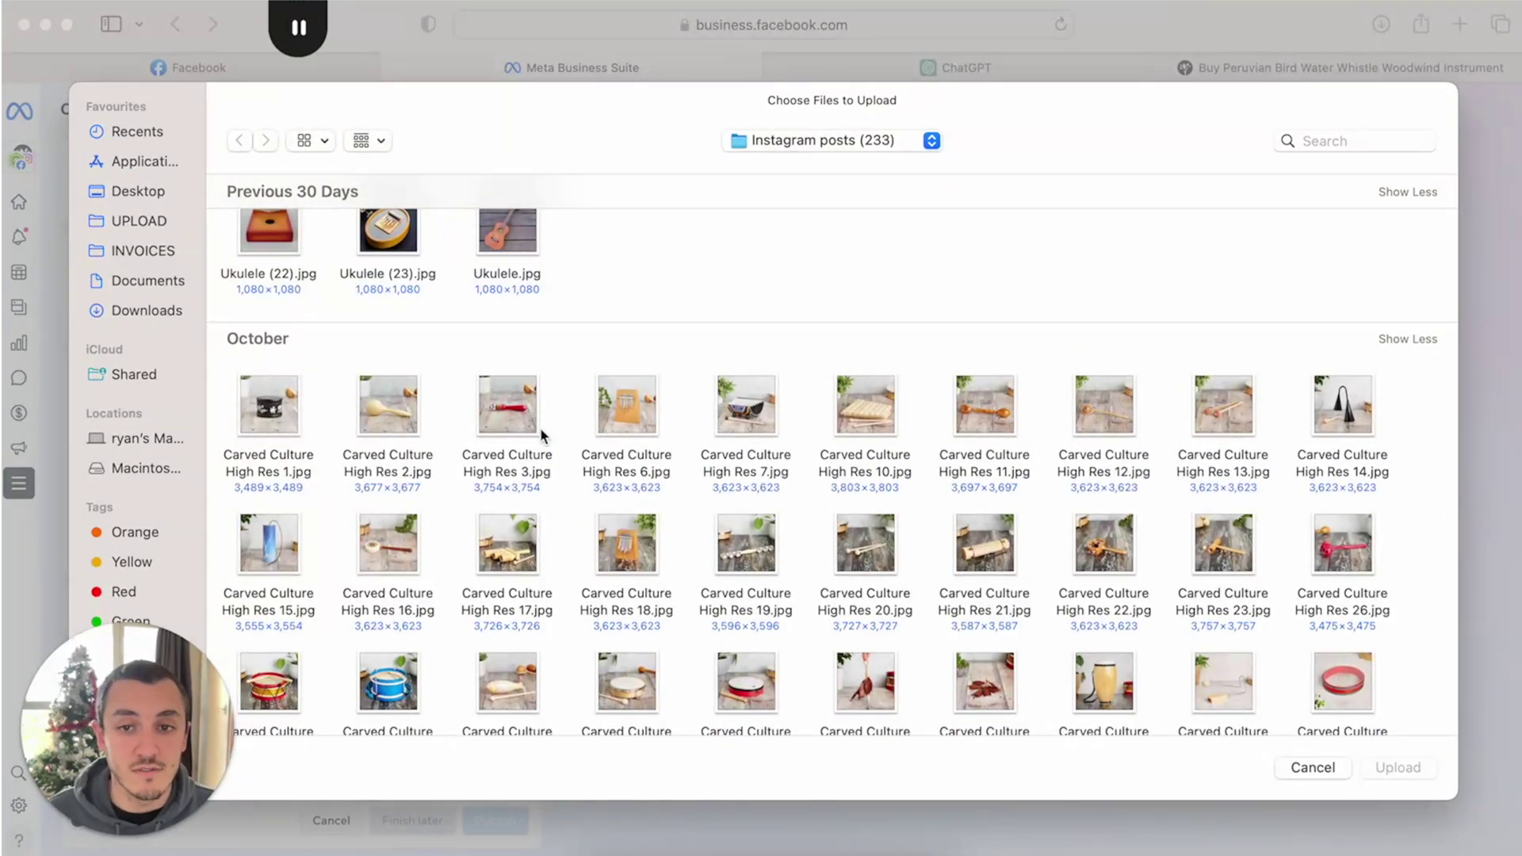
{"action": "left_click", "coordinate": [512, 424]}
{"action": "key", "text": "Return"}
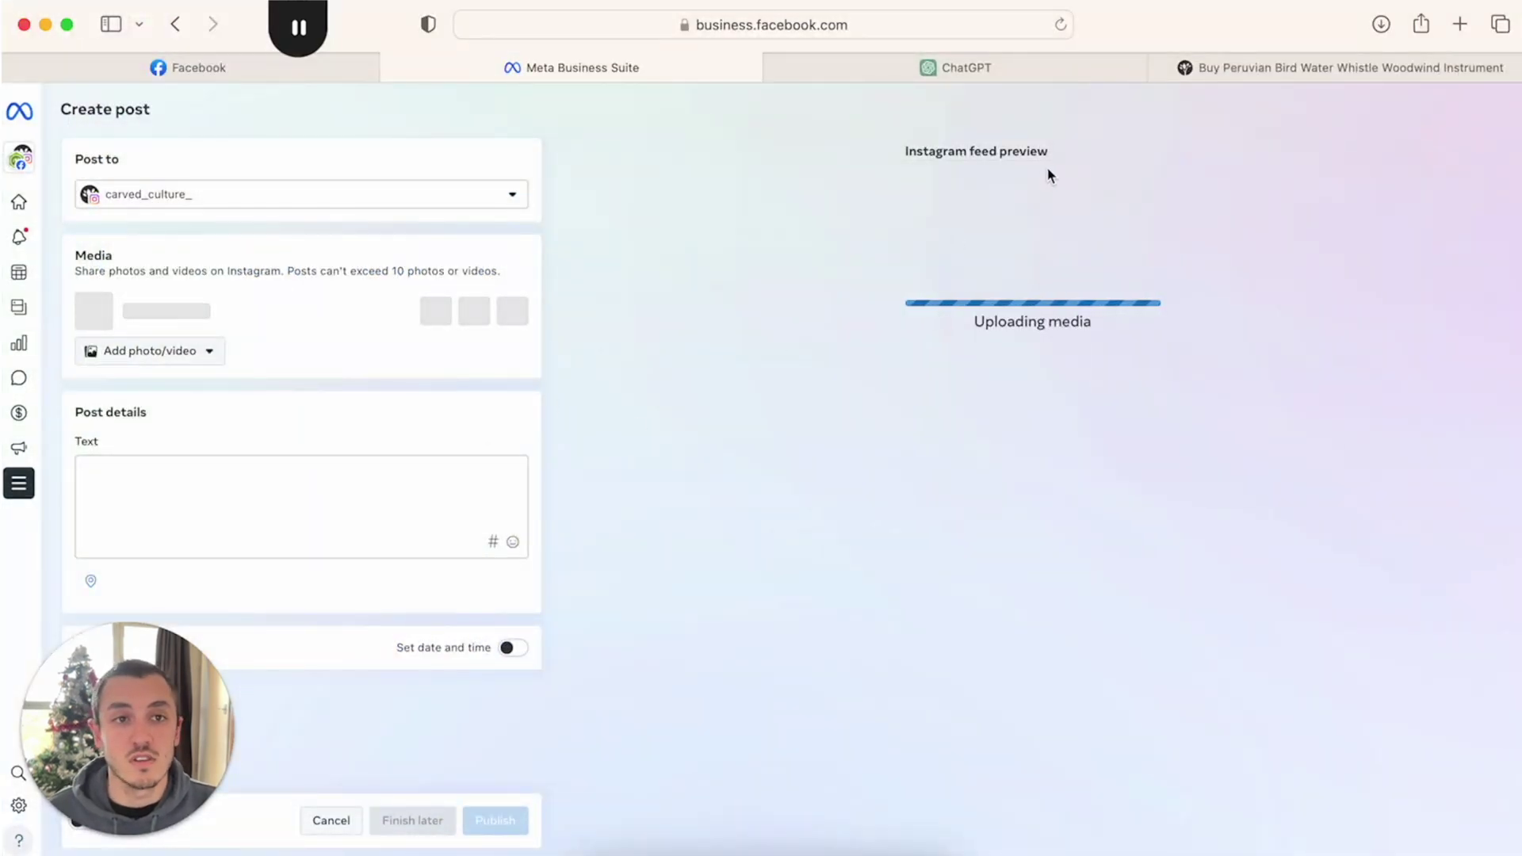
Step: Search the Carved Culture store for the Wand Bell Shaker and open its product page
{"action": "left_click", "coordinate": [1235, 74]}
{"action": "type", "text": "wand bell shak"}
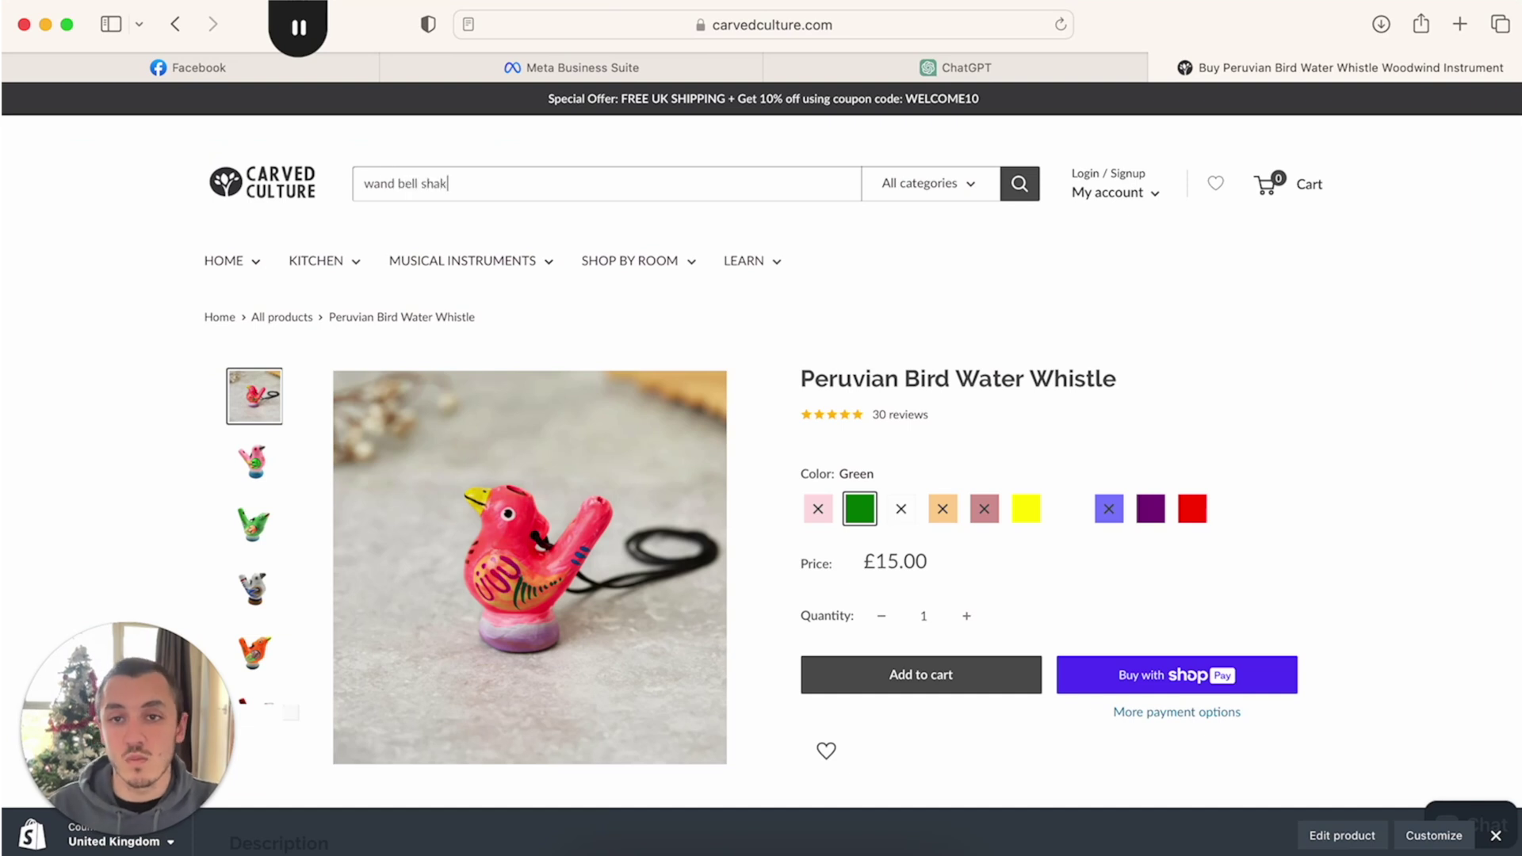
{"action": "type", "text": "er"}
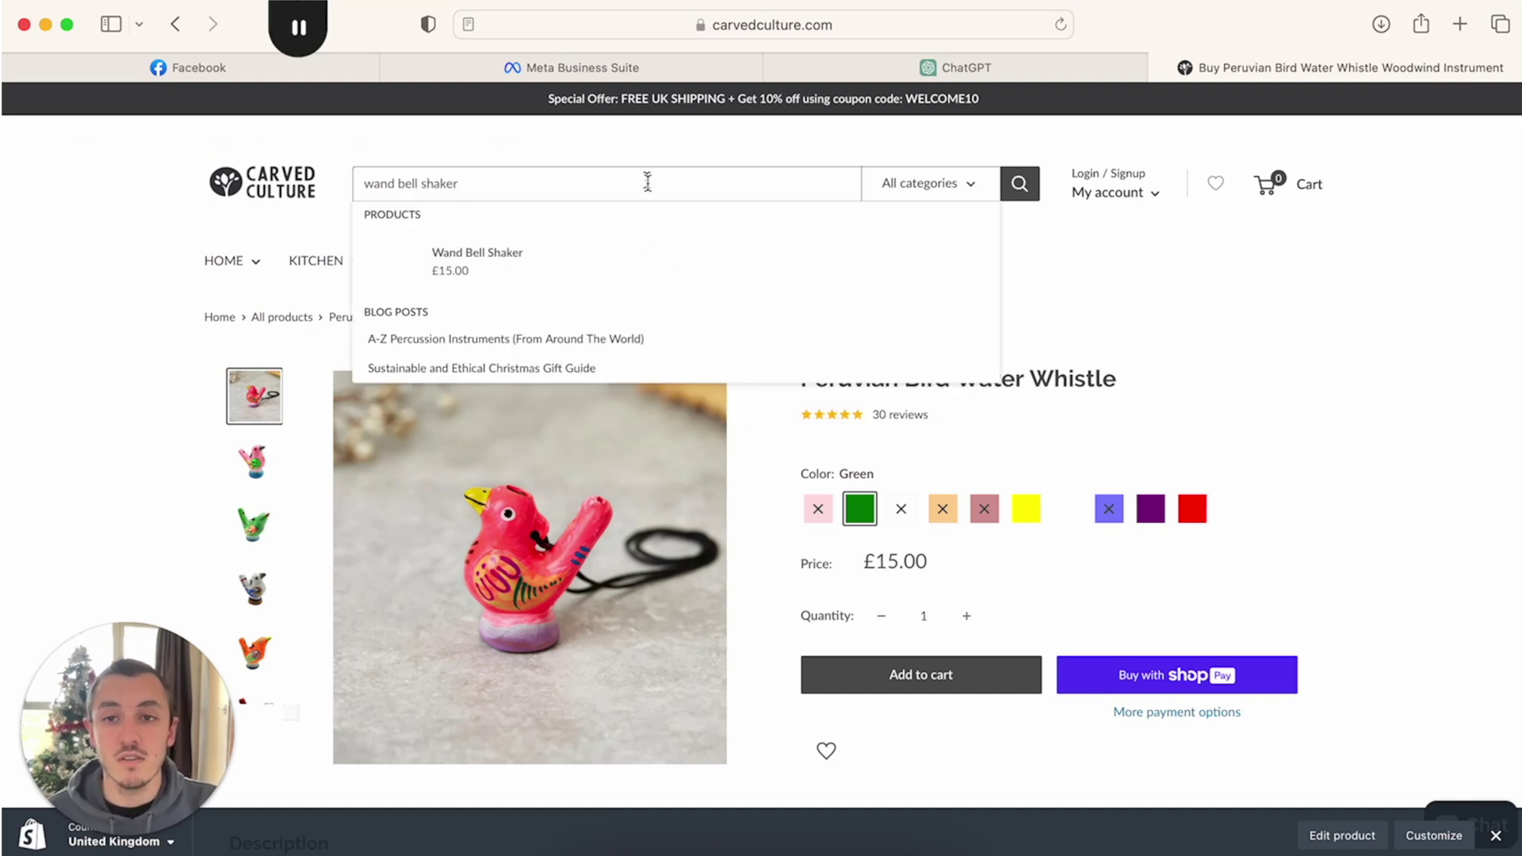
{"action": "left_click", "coordinate": [587, 252]}
{"action": "scroll", "coordinate": [736, 395], "scroll_direction": "down", "scroll_amount": 3}
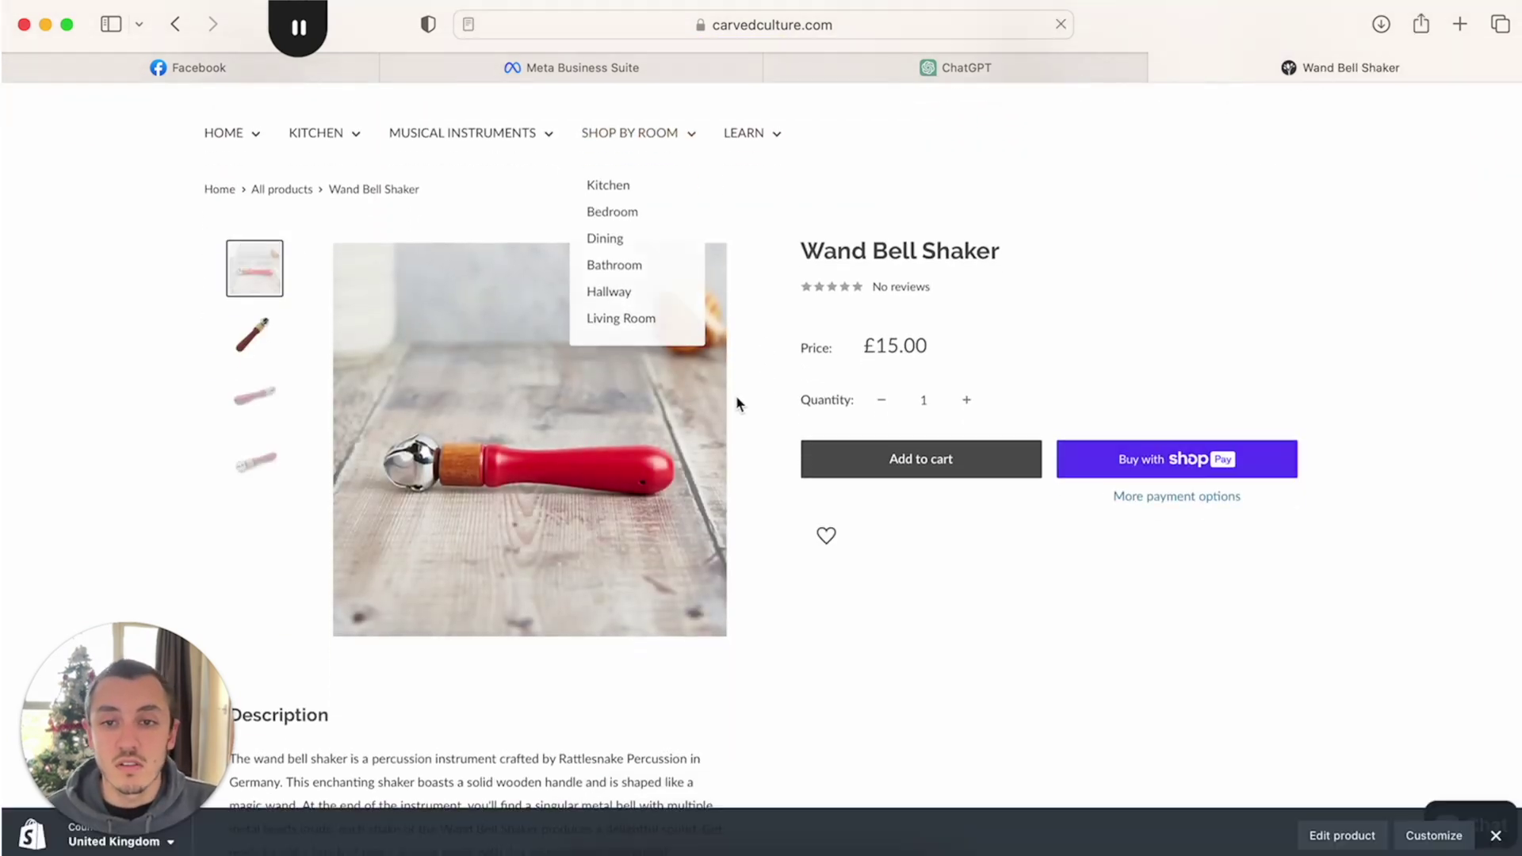
{"action": "scroll", "coordinate": [690, 404], "scroll_direction": "down", "scroll_amount": 3}
{"action": "scroll", "coordinate": [644, 460], "scroll_direction": "down", "scroll_amount": 1}
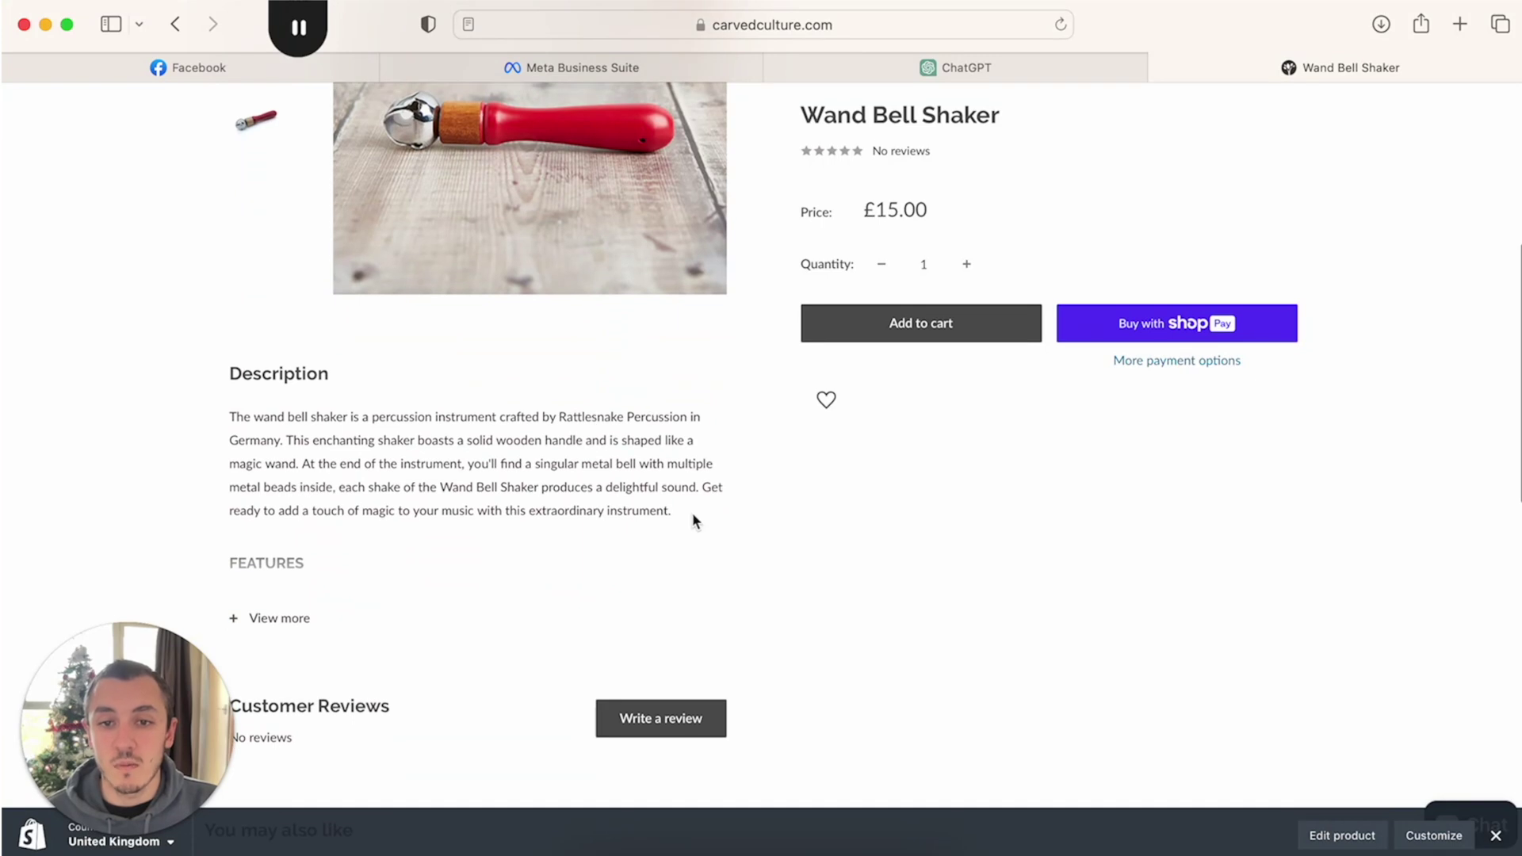
Step: Copy the Wand Bell Shaker product description
{"action": "left_click_drag", "start_coordinate": [692, 515], "coordinate": [233, 418]}
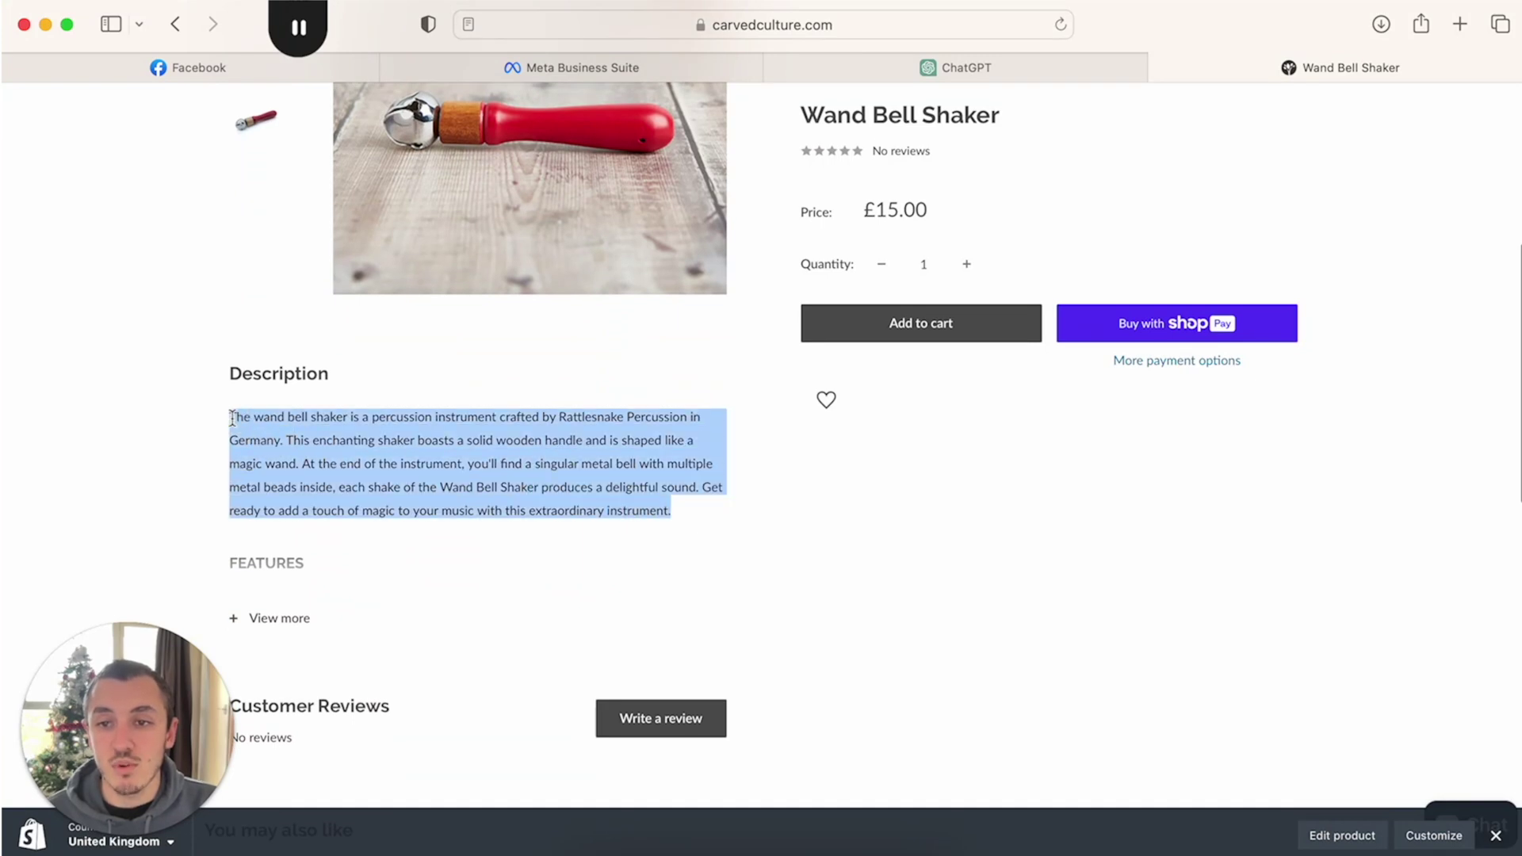
{"action": "right_click", "coordinate": [313, 447]}
{"action": "left_click", "coordinate": [337, 531]}
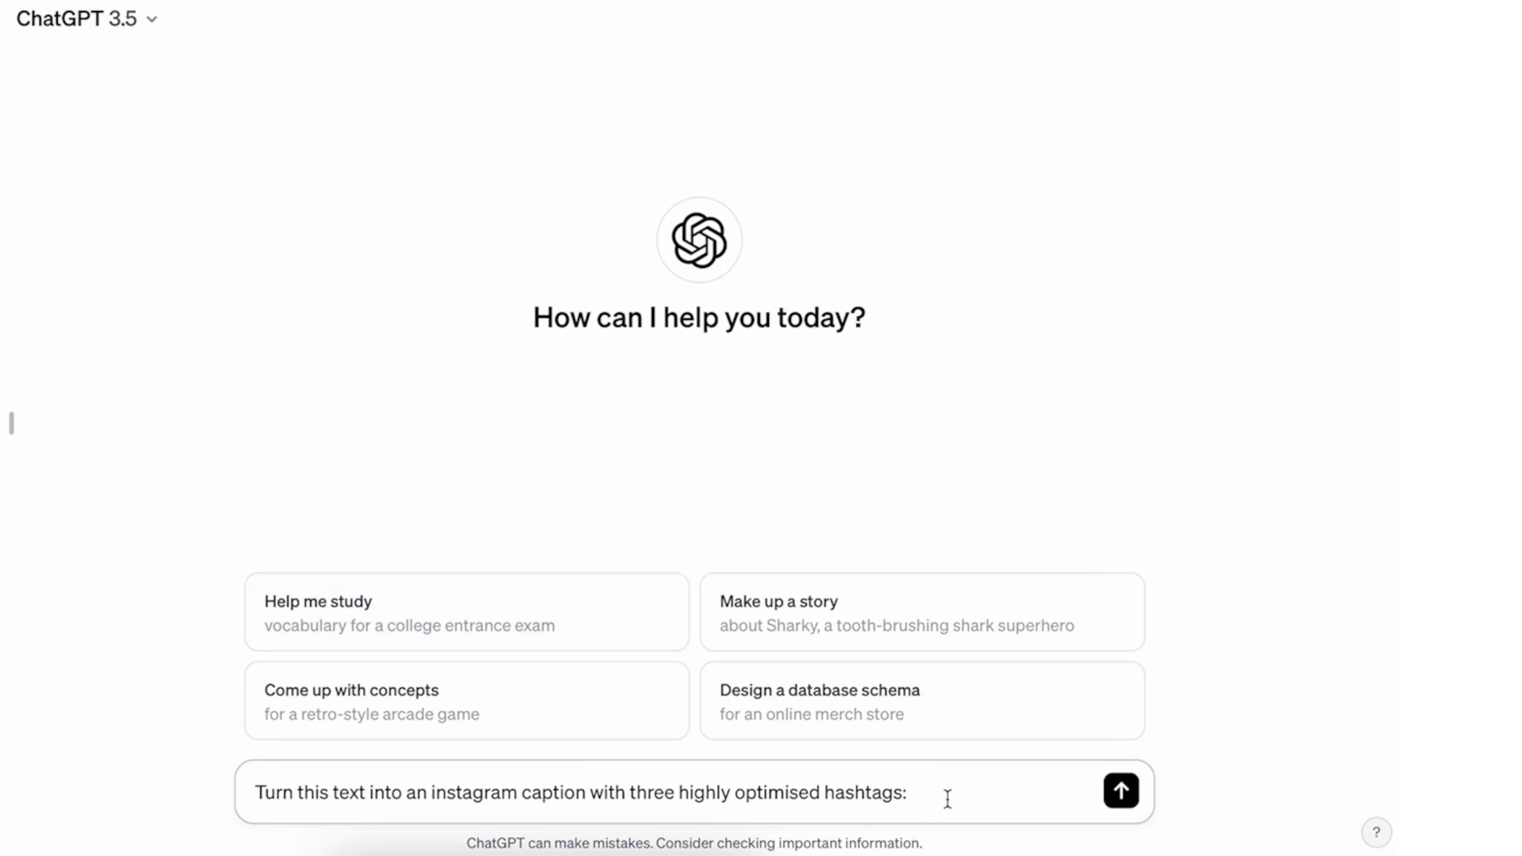
Step: Send ChatGPT the caption request with the pasted Wand Bell Shaker description
{"action": "key", "text": "ctrl+v"}
{"action": "left_click_drag", "start_coordinate": [912, 648], "coordinate": [325, 622]}
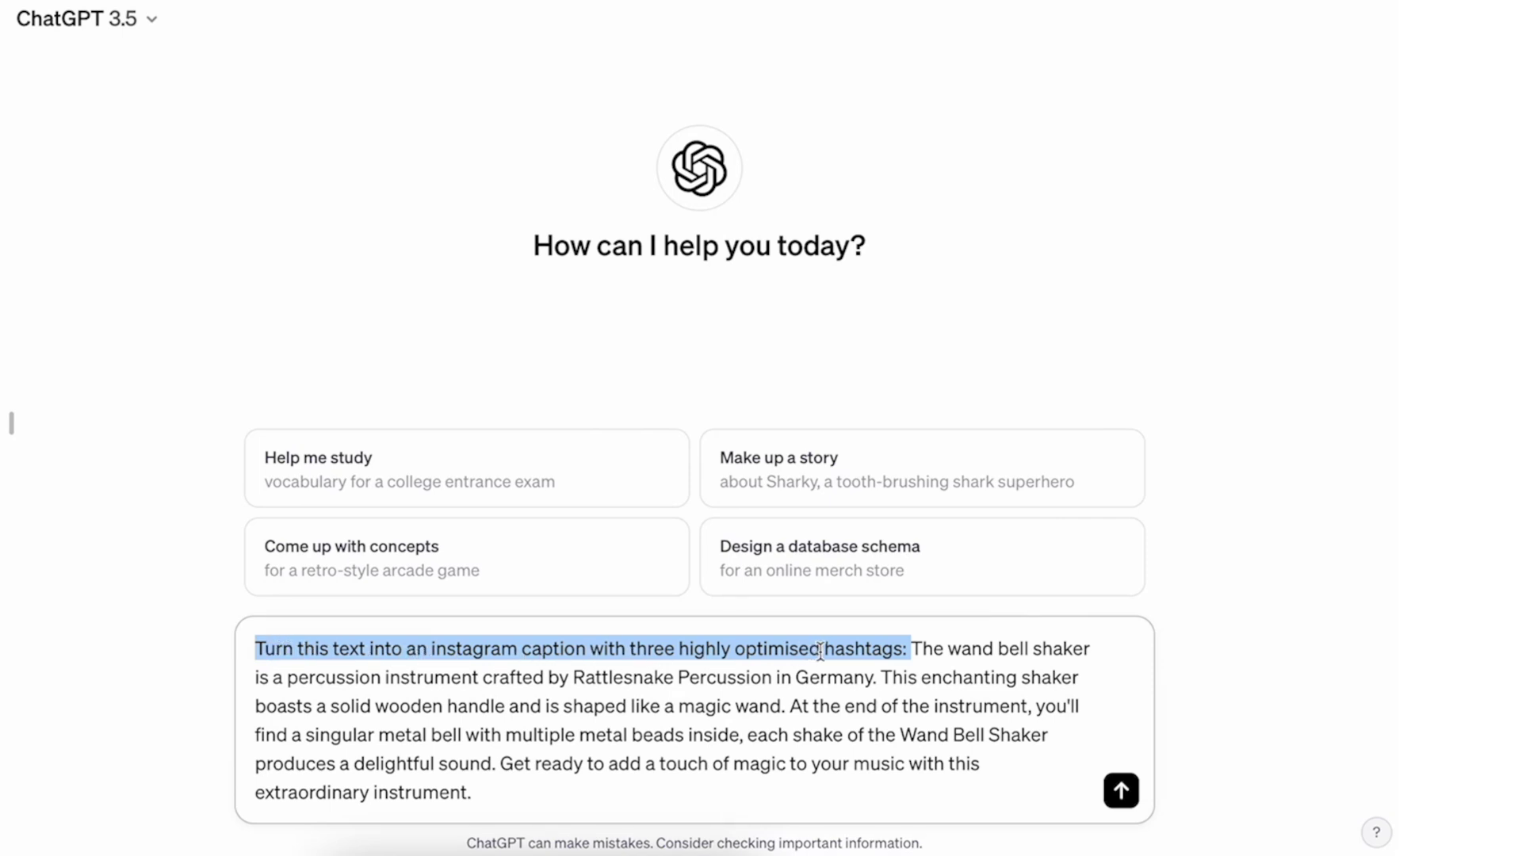
{"action": "left_click", "coordinate": [922, 648]}
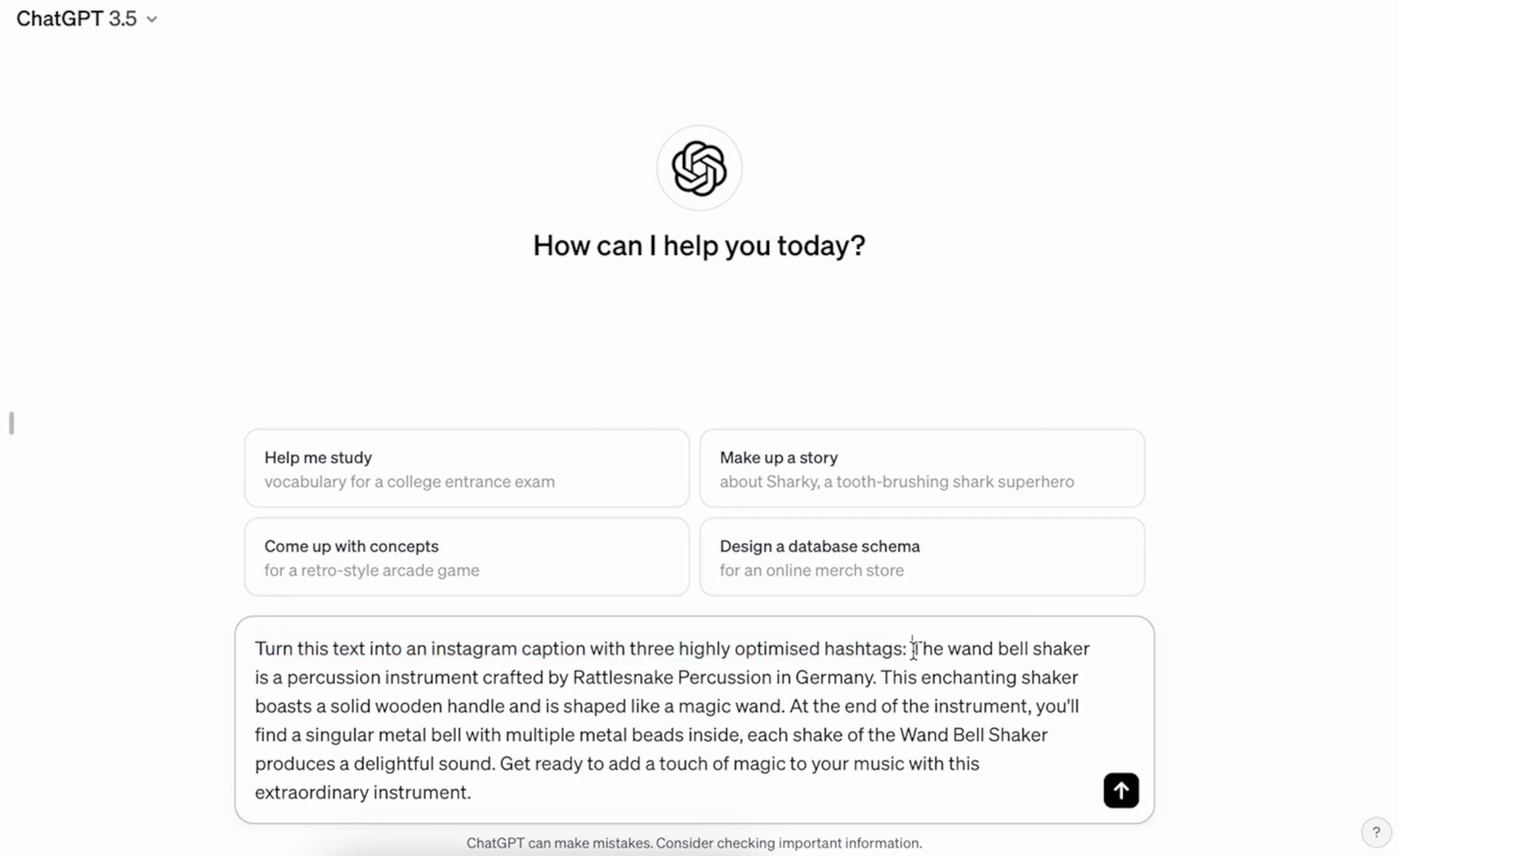
{"action": "left_click_drag", "start_coordinate": [913, 649], "coordinate": [70, 639]}
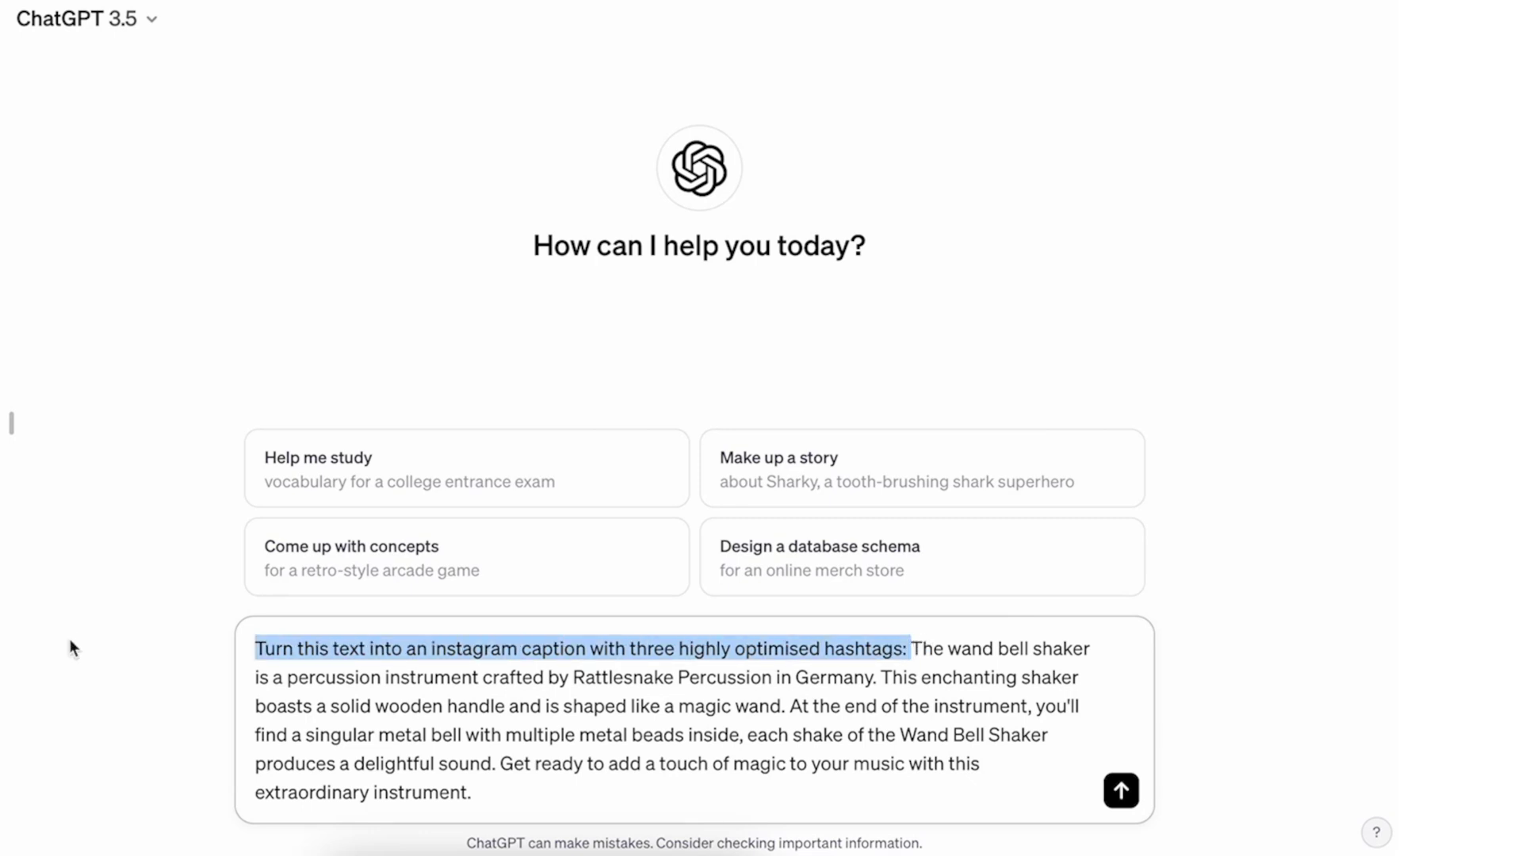
{"action": "left_click", "coordinate": [854, 753]}
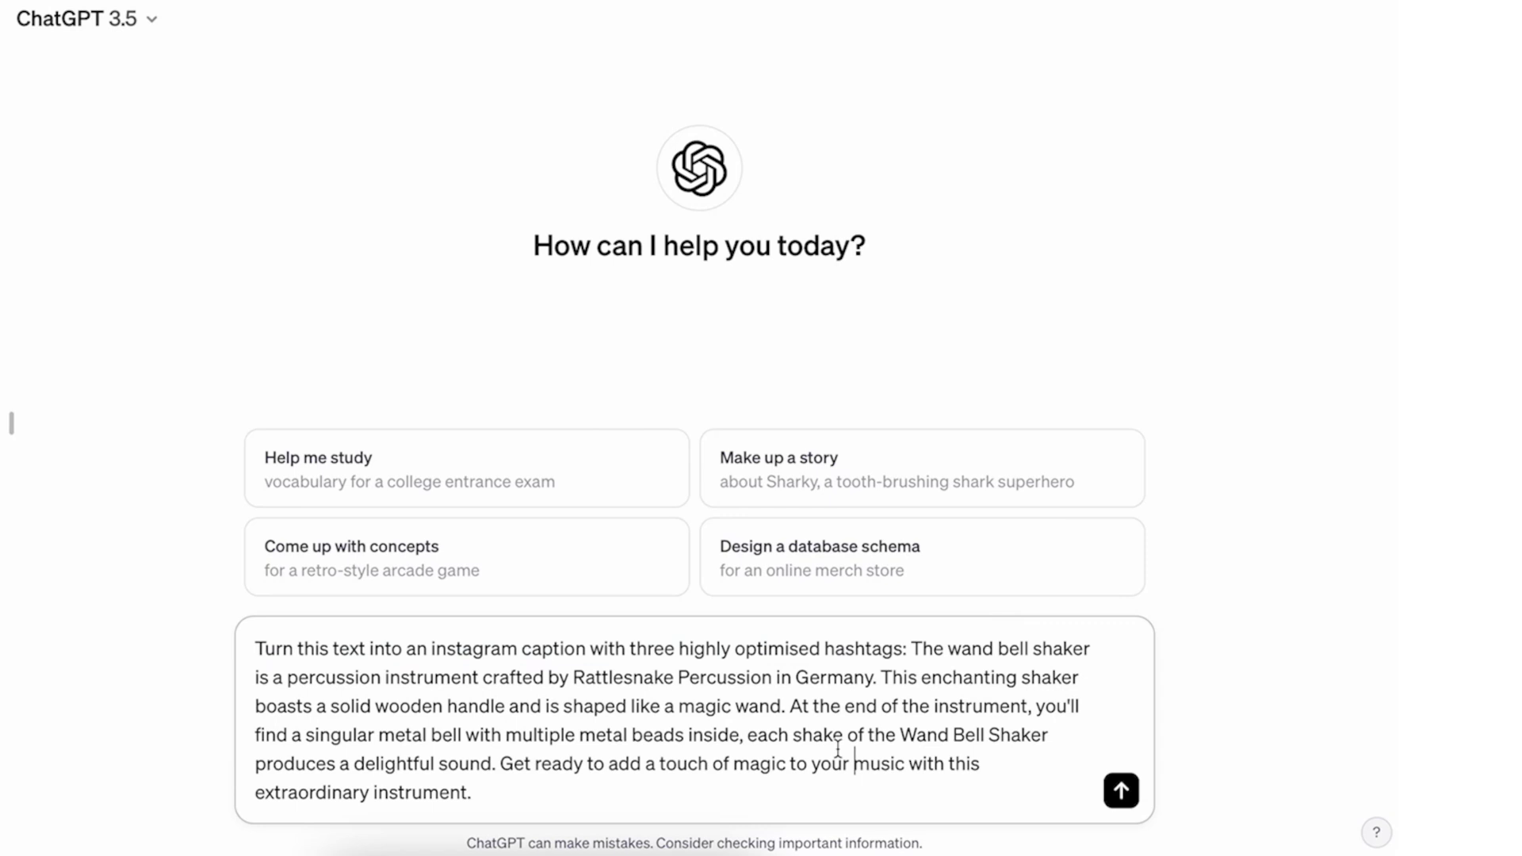
{"action": "left_click", "coordinate": [1121, 791]}
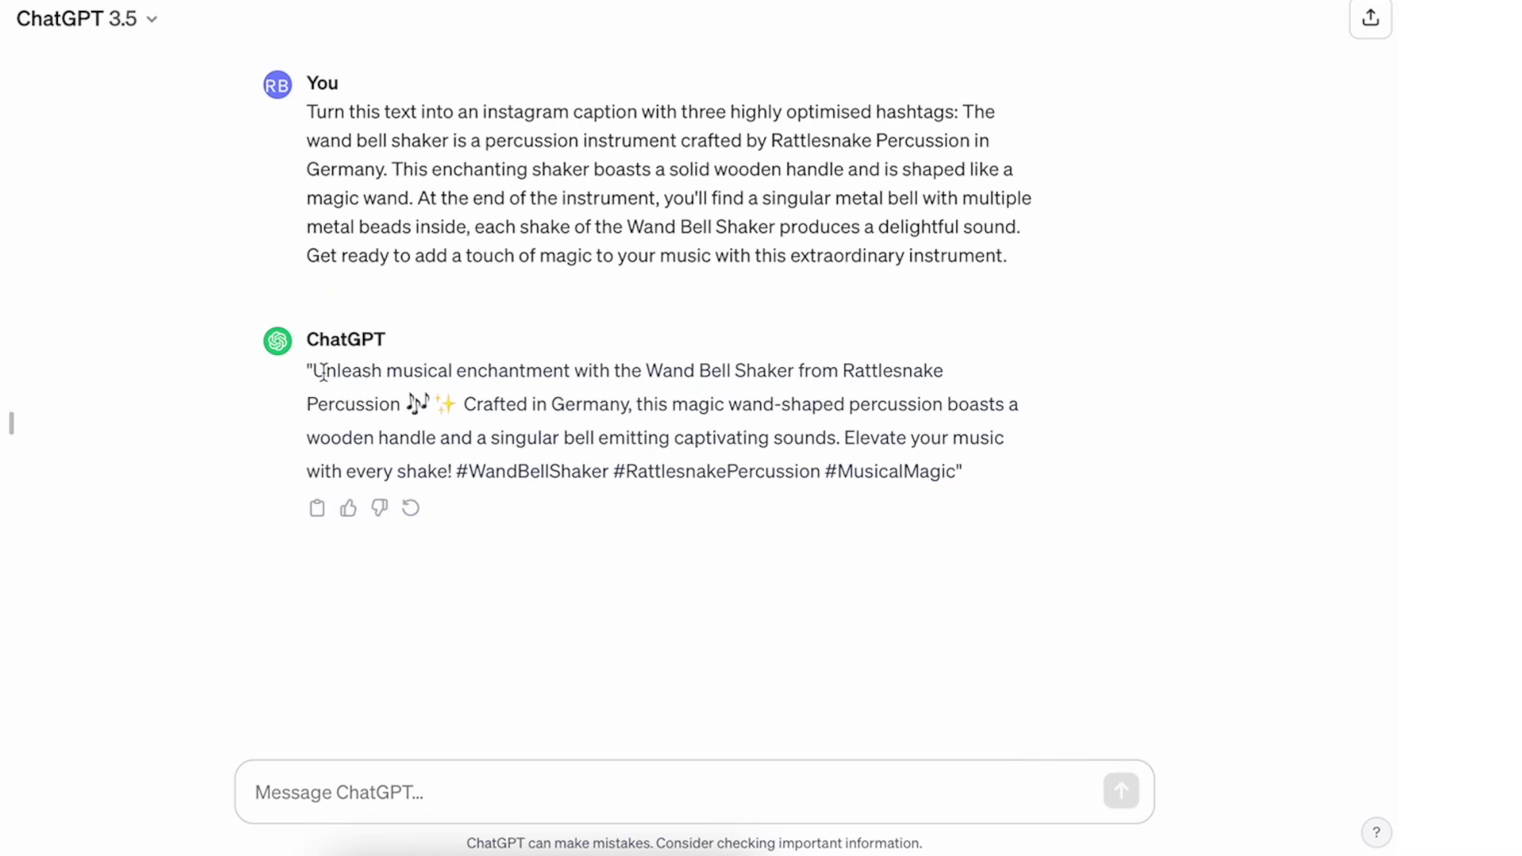
Step: Paste ChatGPT's caption and three hashtags into the Instagram post text
{"action": "left_click_drag", "start_coordinate": [321, 371], "coordinate": [913, 475]}
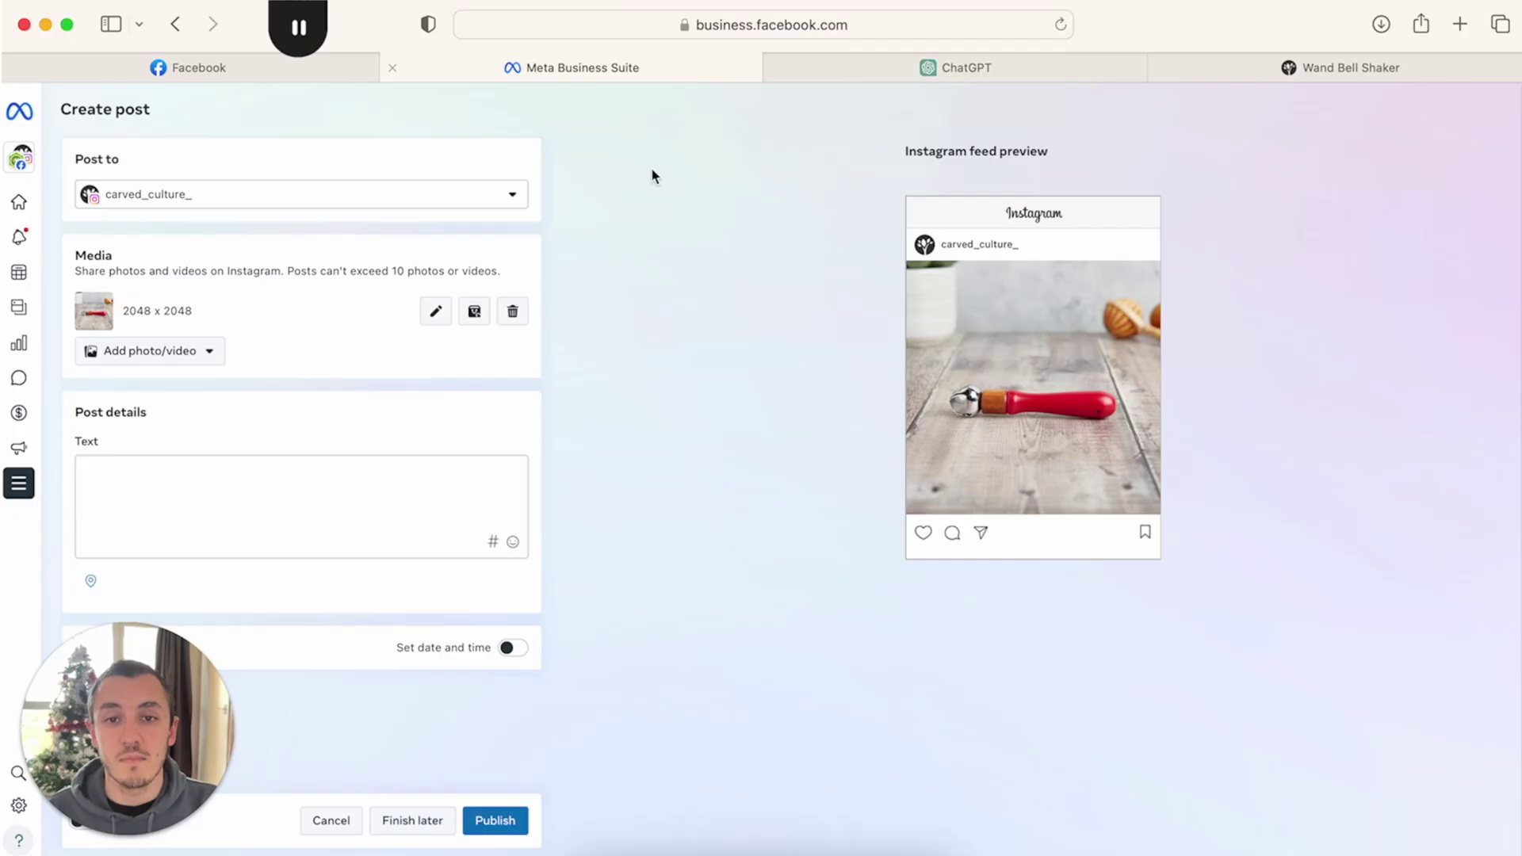
{"action": "left_click", "coordinate": [215, 486]}
{"action": "key", "text": "super+v"}
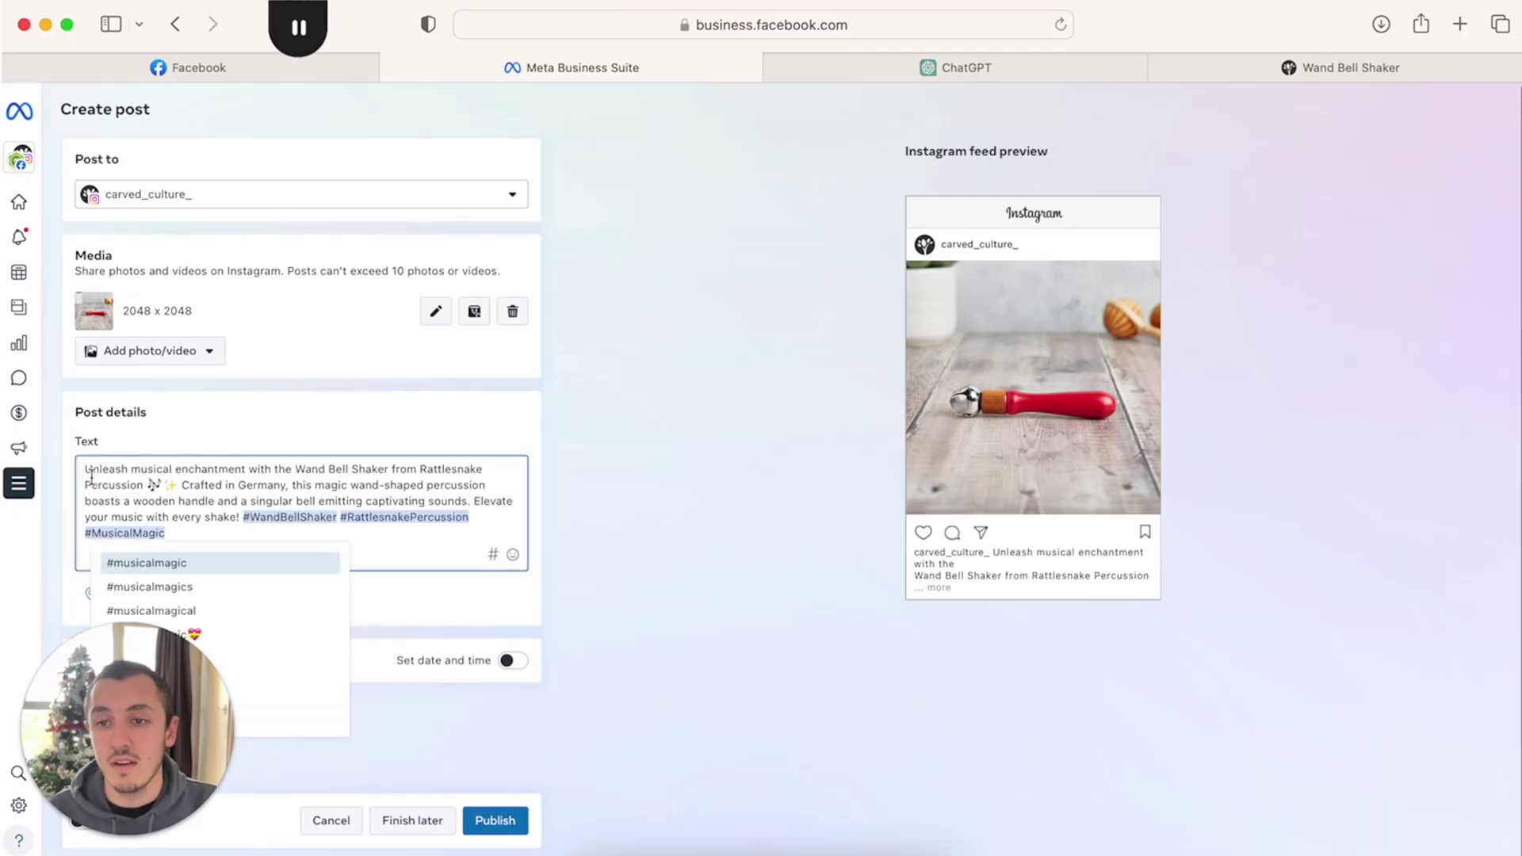
{"action": "left_click", "coordinate": [111, 471]}
{"action": "left_click", "coordinate": [239, 485]}
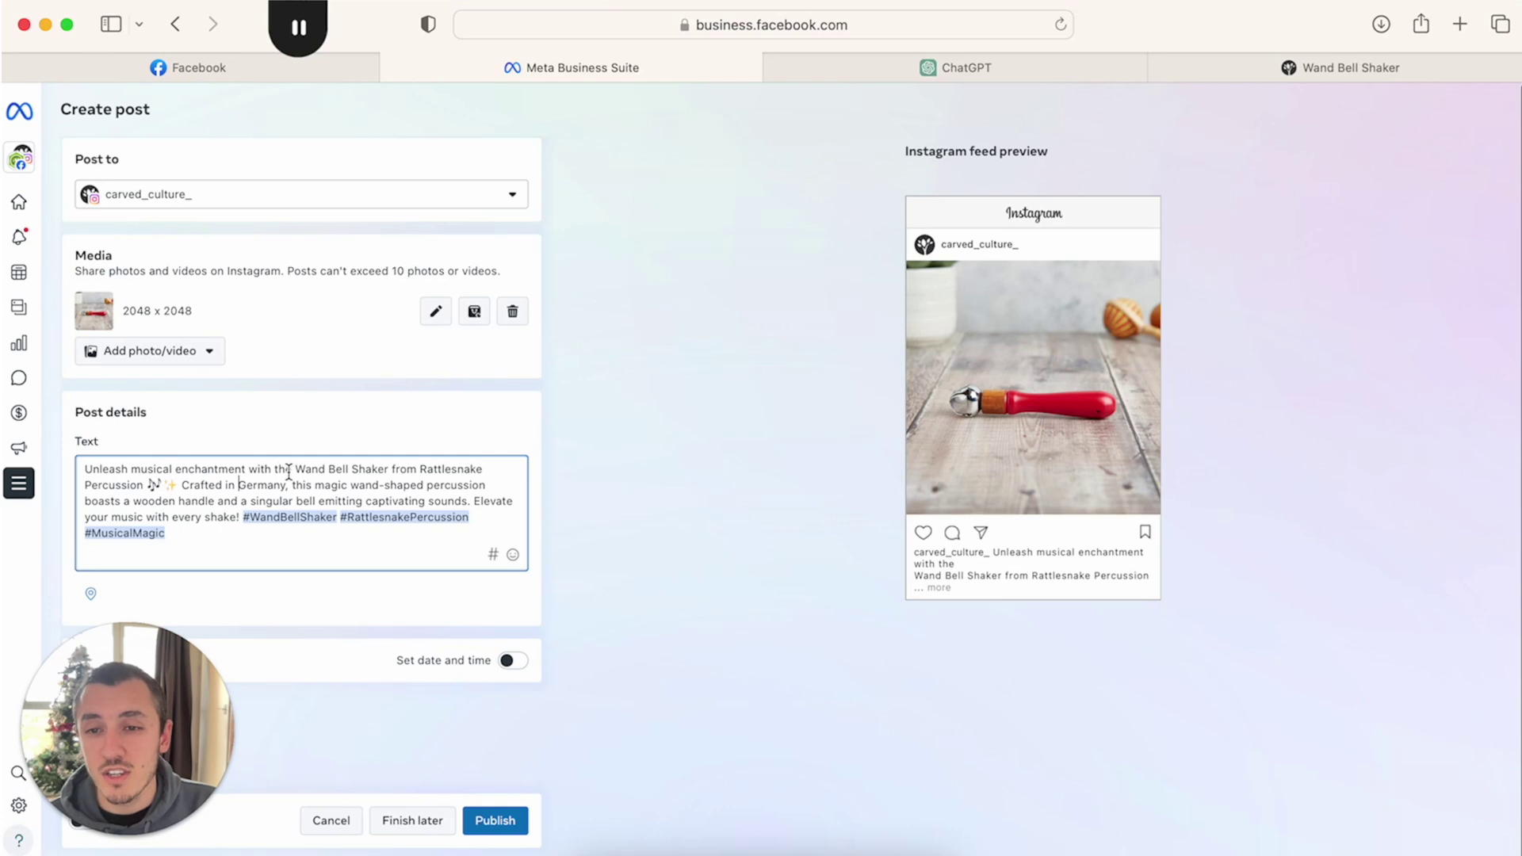
{"action": "left_click_drag", "start_coordinate": [276, 469], "coordinate": [53, 464]}
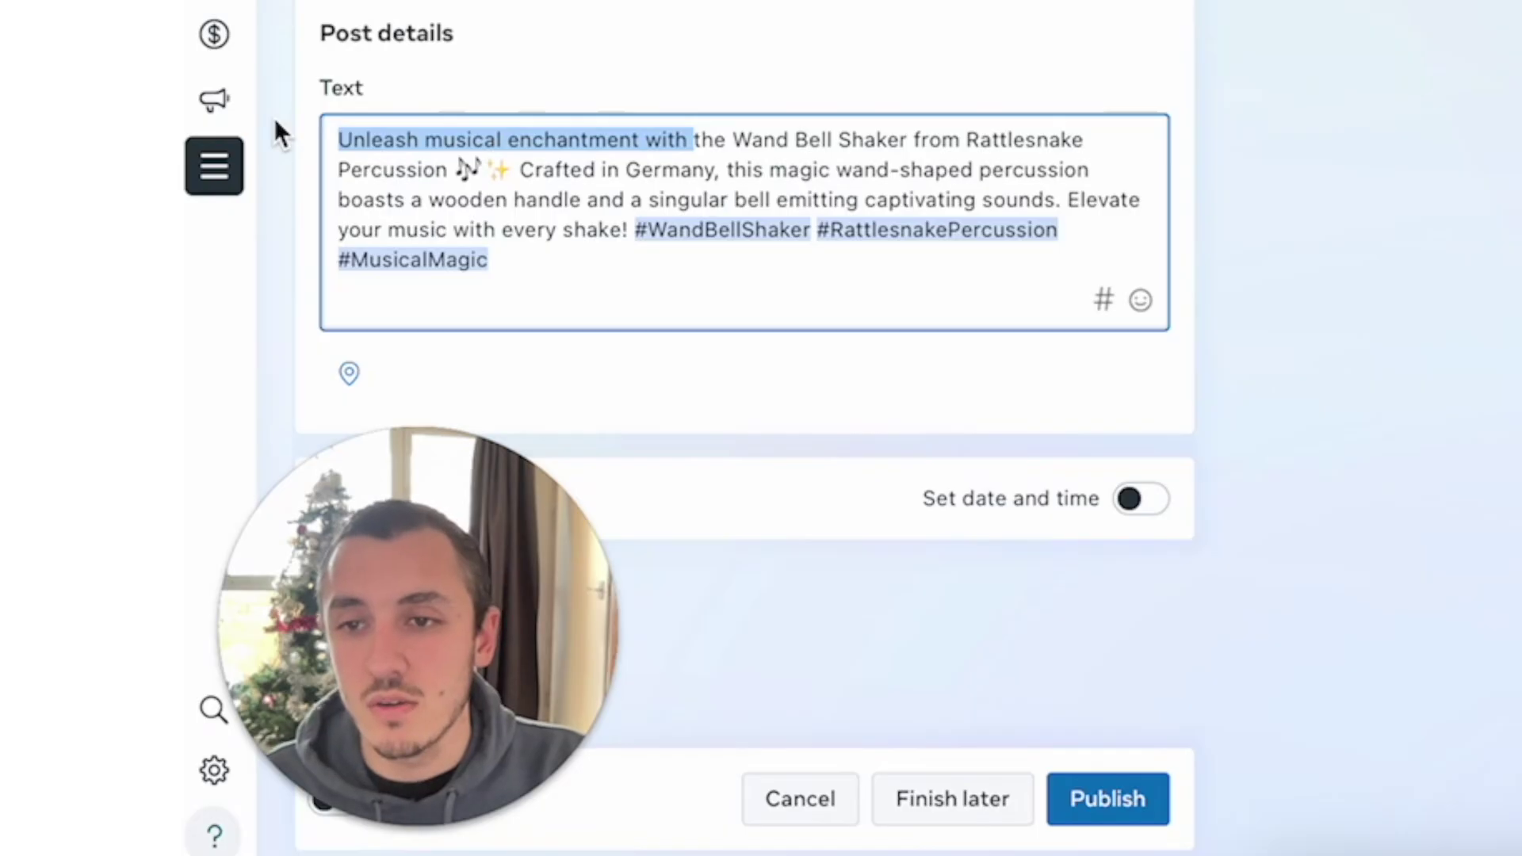
Step: Open the caption with 'Discover' and replace the emojis with '. This instrument was crafted'
{"action": "type", "text": "Dis"}
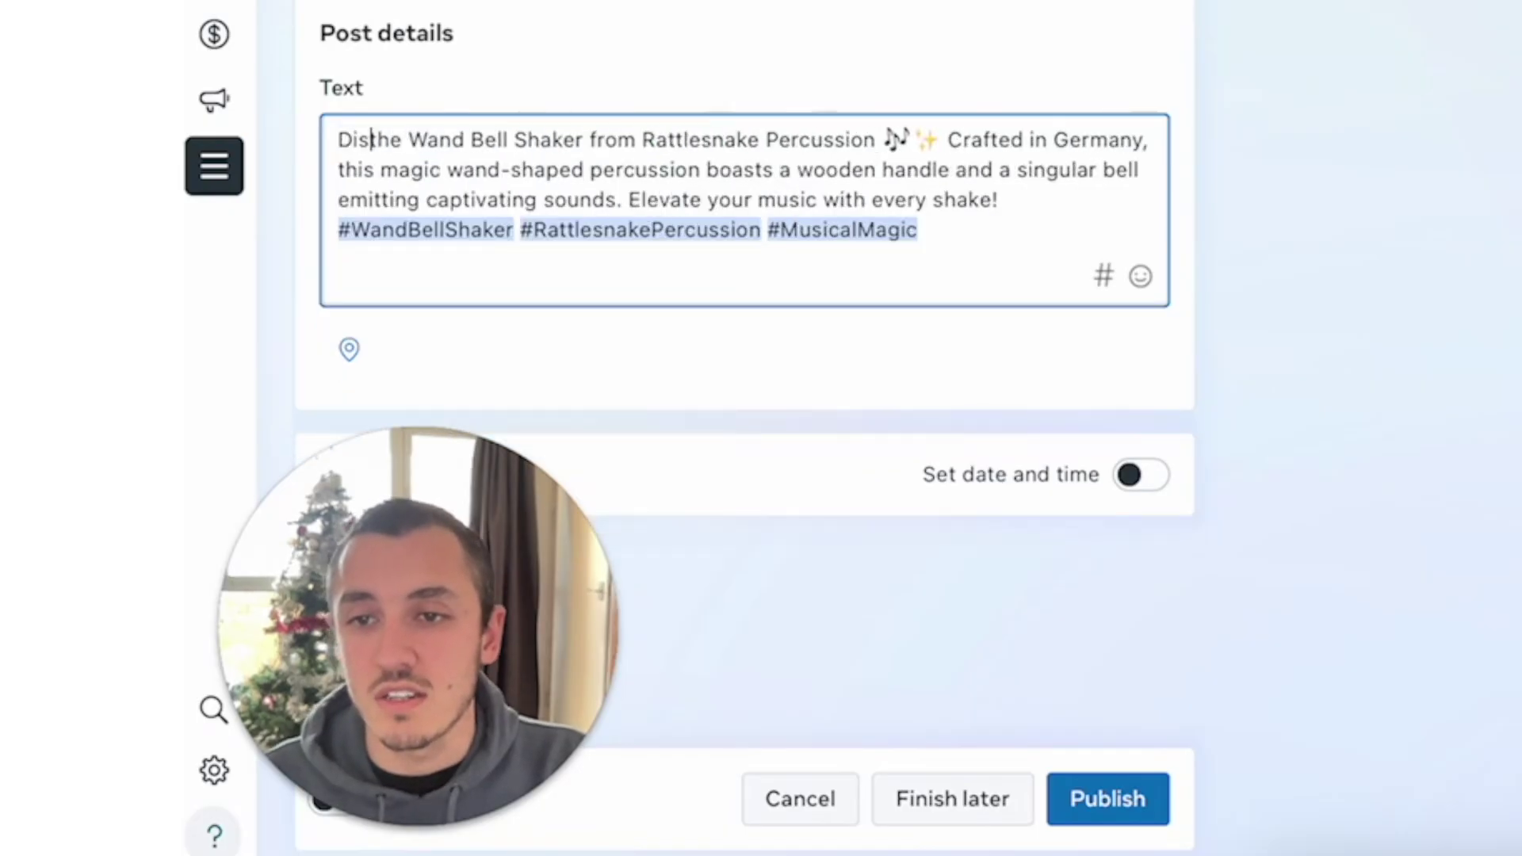
{"action": "type", "text": "cover"}
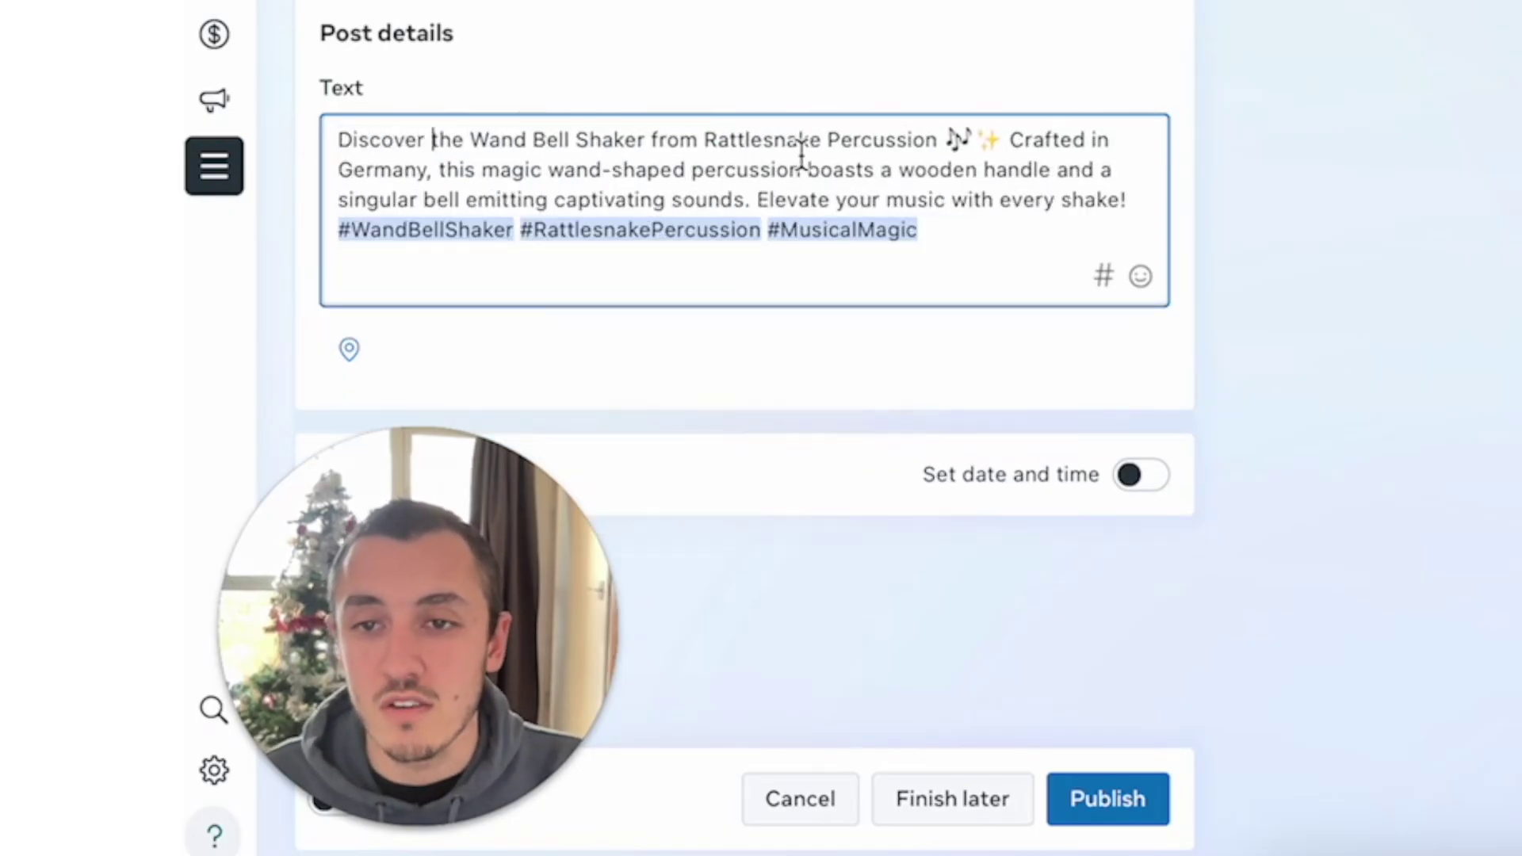
{"action": "left_click_drag", "start_coordinate": [936, 139], "coordinate": [997, 140]}
{"action": "type", "text": ". This"}
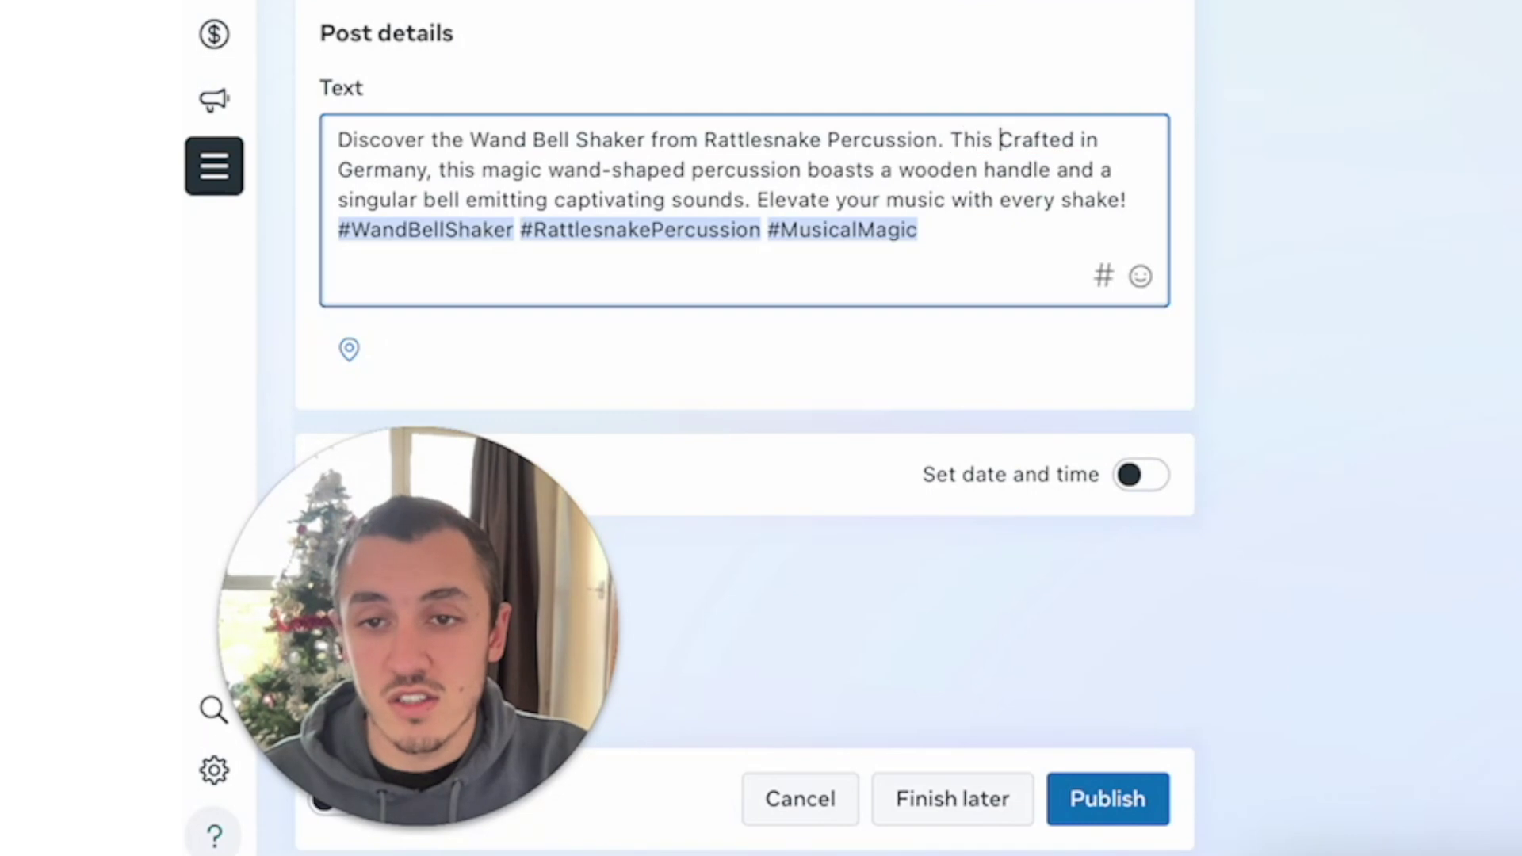
{"action": "type", "text": " instrument was"}
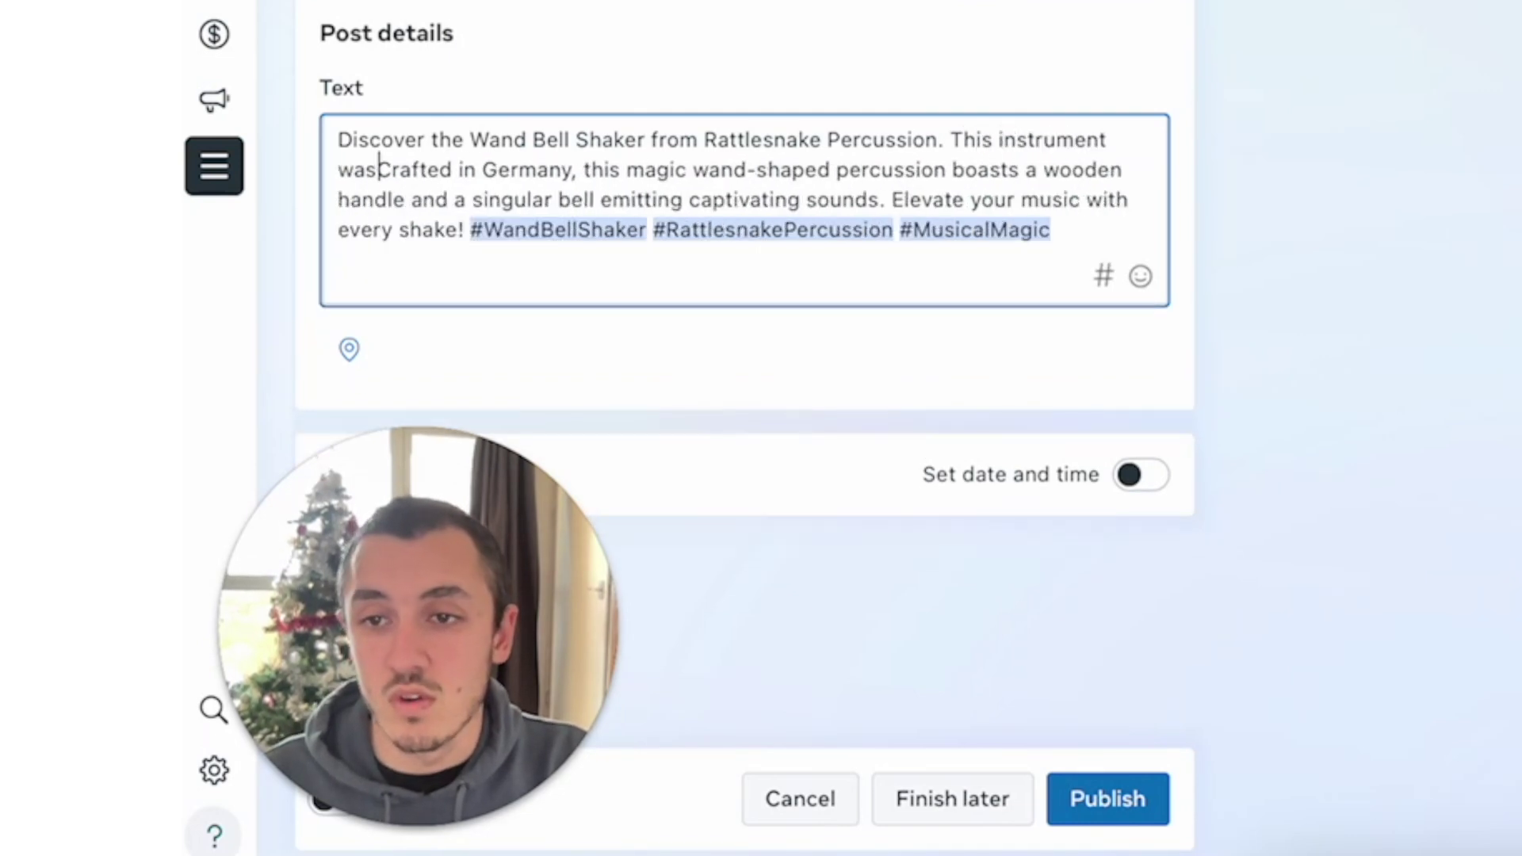
{"action": "key", "text": "BackSpace"}
{"action": "type", "text": "c"}
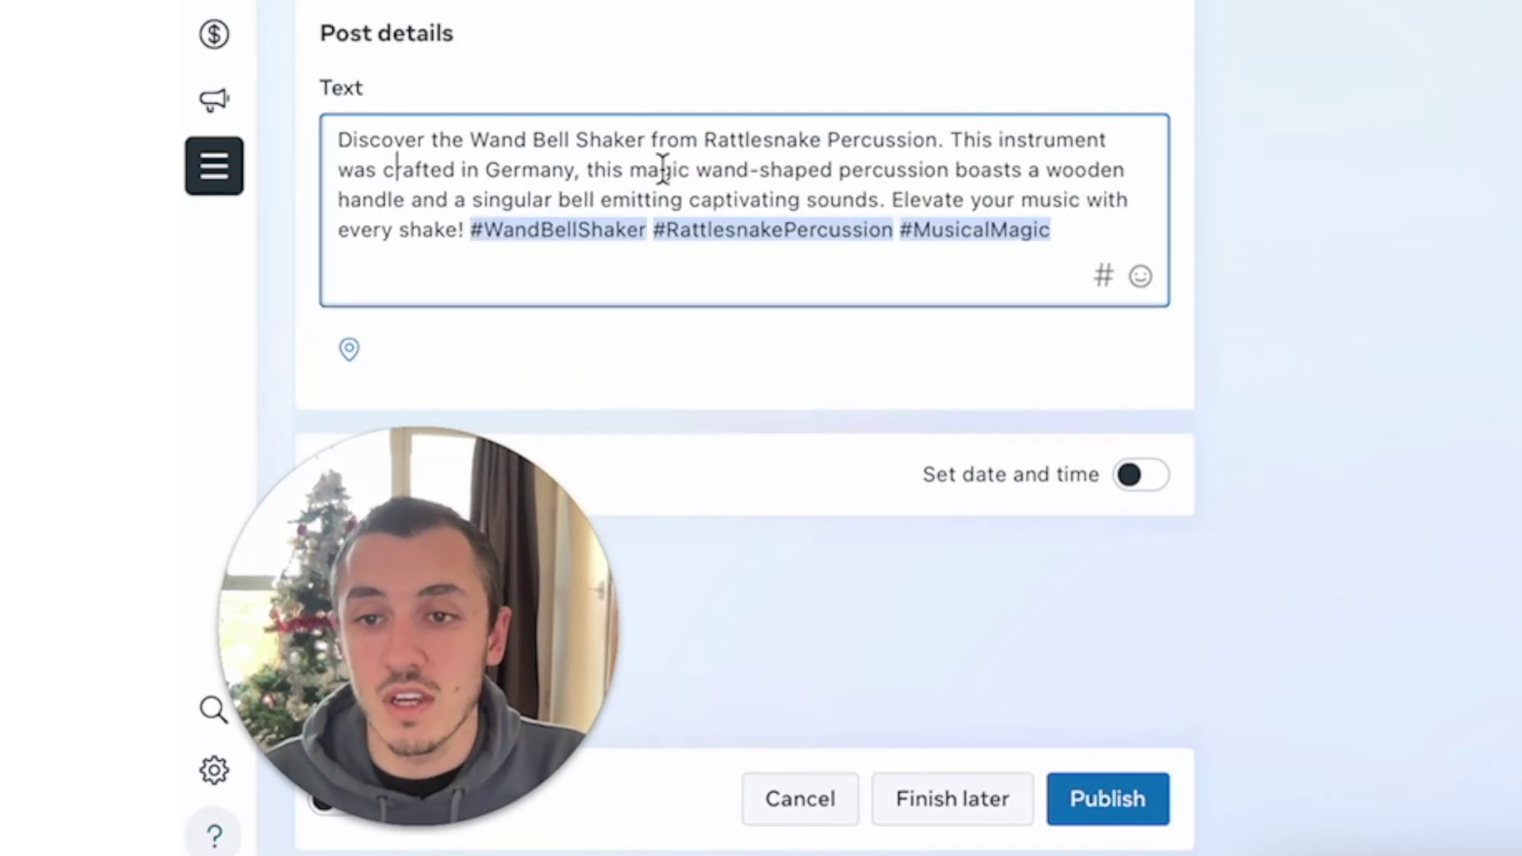
Step: Replace 'boasts' with 'instrument' and 'emitting captivating' with 'that produces a twinning'
{"action": "double_click", "coordinate": [1009, 171]}
{"action": "type", "text": "instrument ha"}
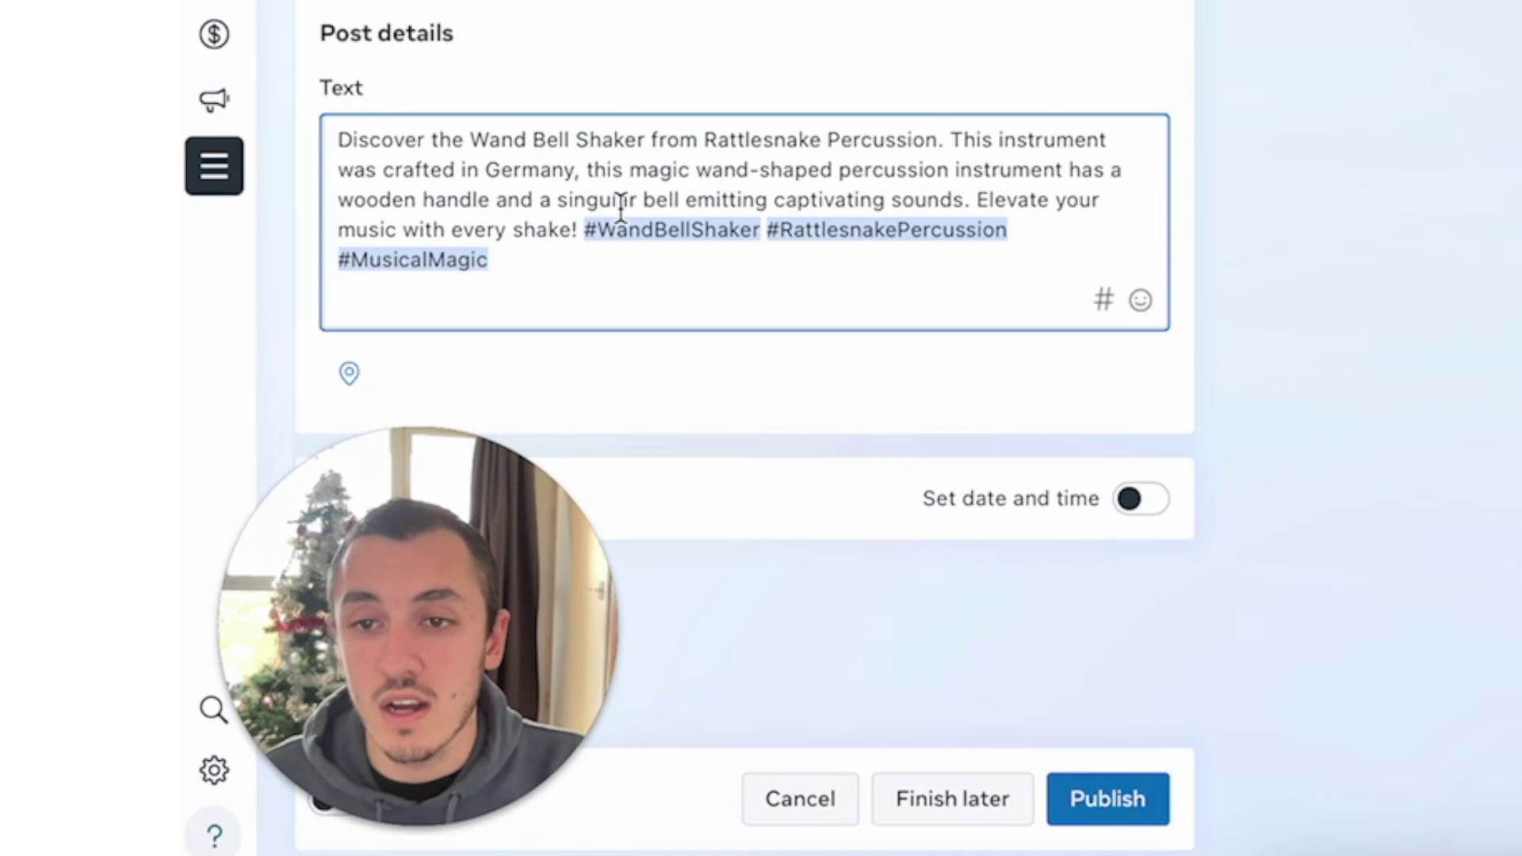
{"action": "left_click_drag", "start_coordinate": [686, 200], "coordinate": [886, 198]}
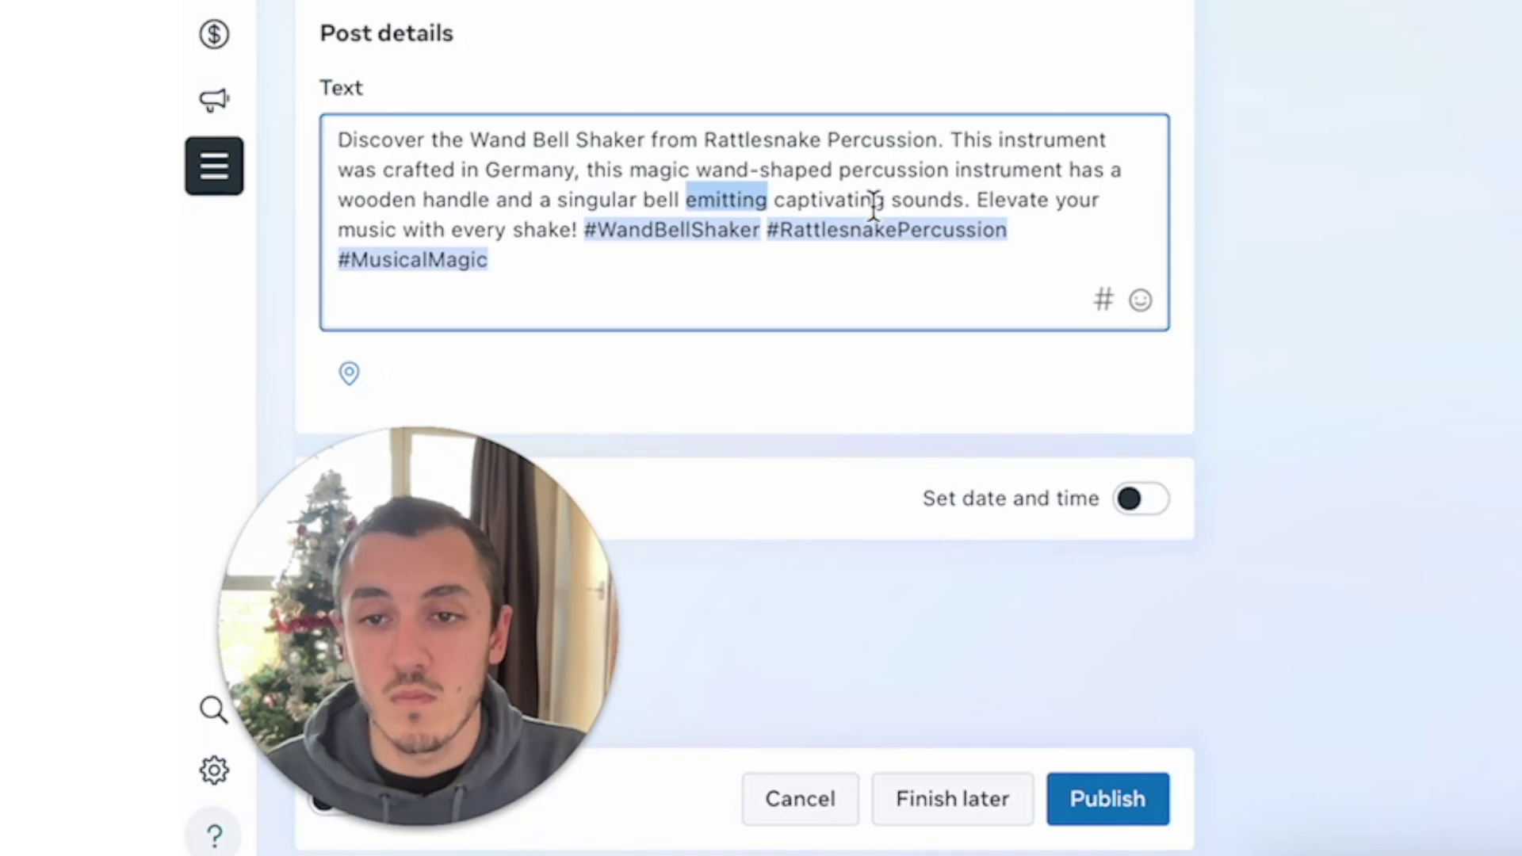
{"action": "key", "text": "BackSpace"}
{"action": "type", "text": "that produc"}
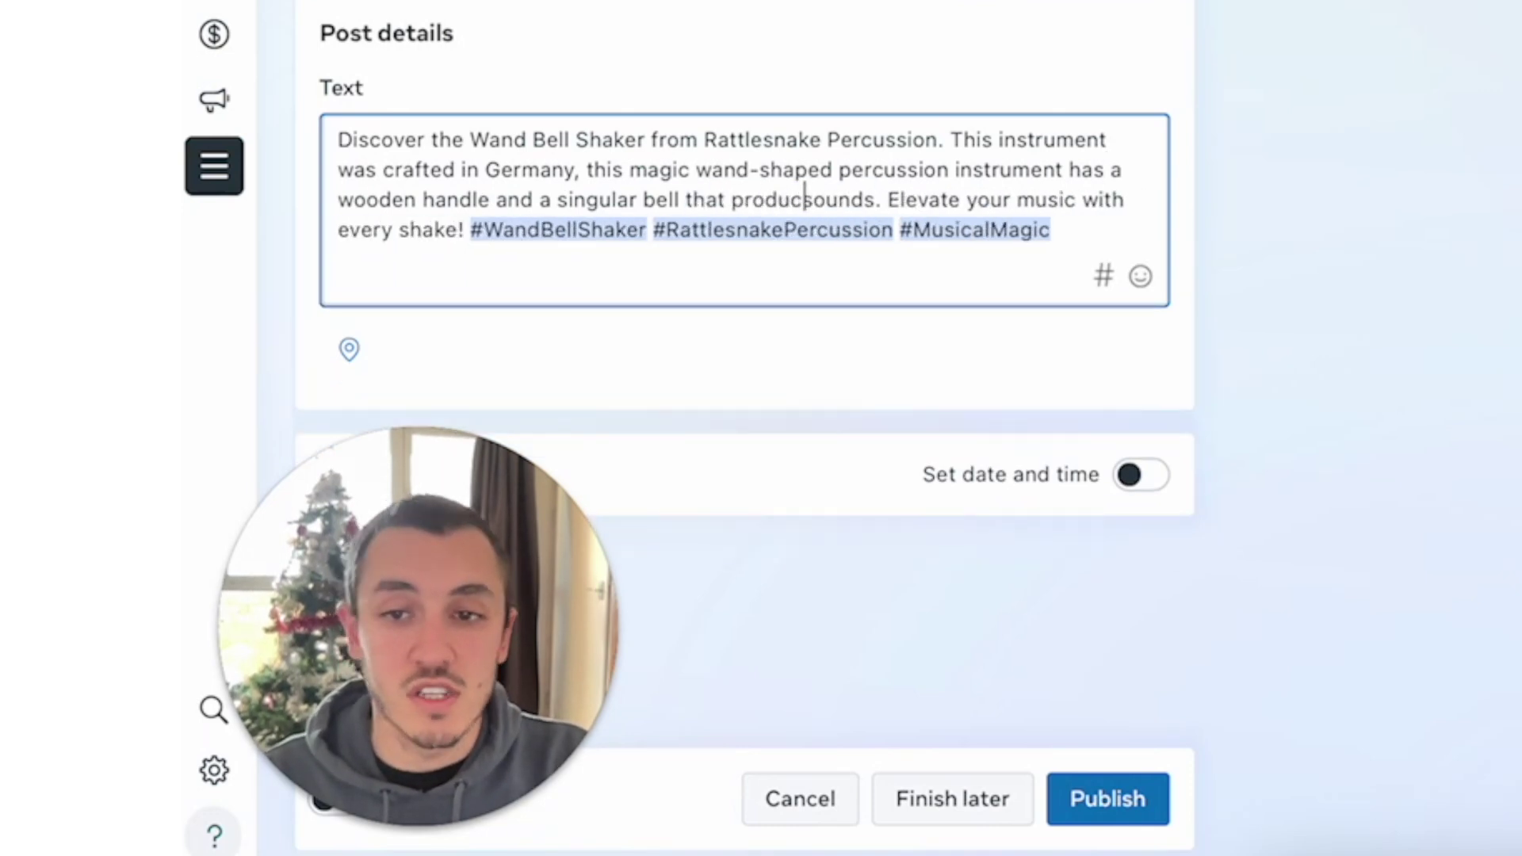
{"action": "type", "text": "es a twin"}
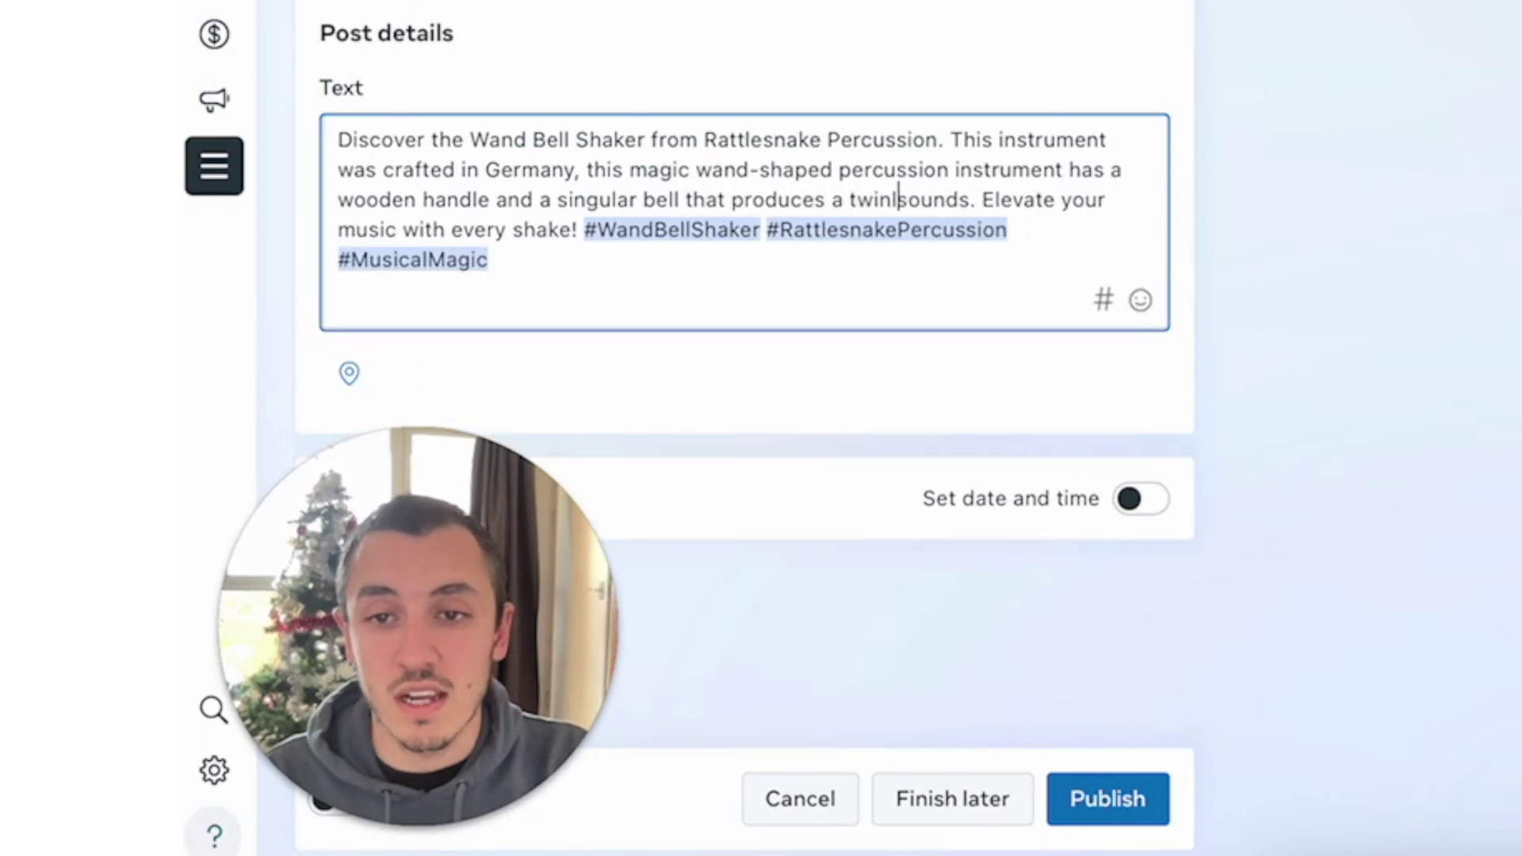
{"action": "type", "text": "ning"}
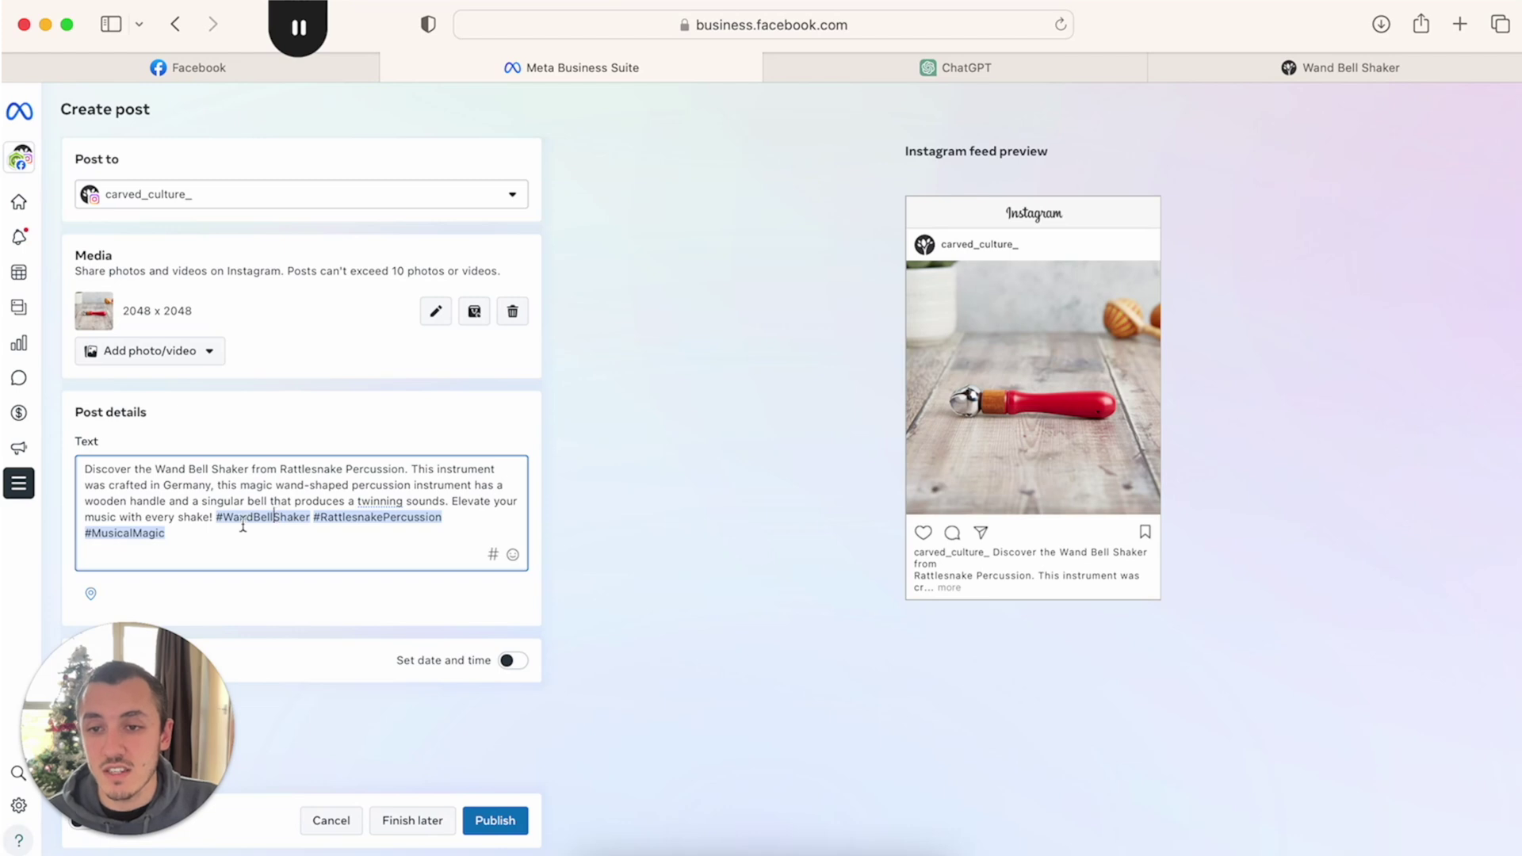
Step: Remove 'WandBell' and 'Rattlesnake' from the hashtags and change #MusicalMagic to #musicalinstruments
{"action": "left_click_drag", "start_coordinate": [274, 516], "coordinate": [223, 517]}
{"action": "key", "text": "BackSpace"}
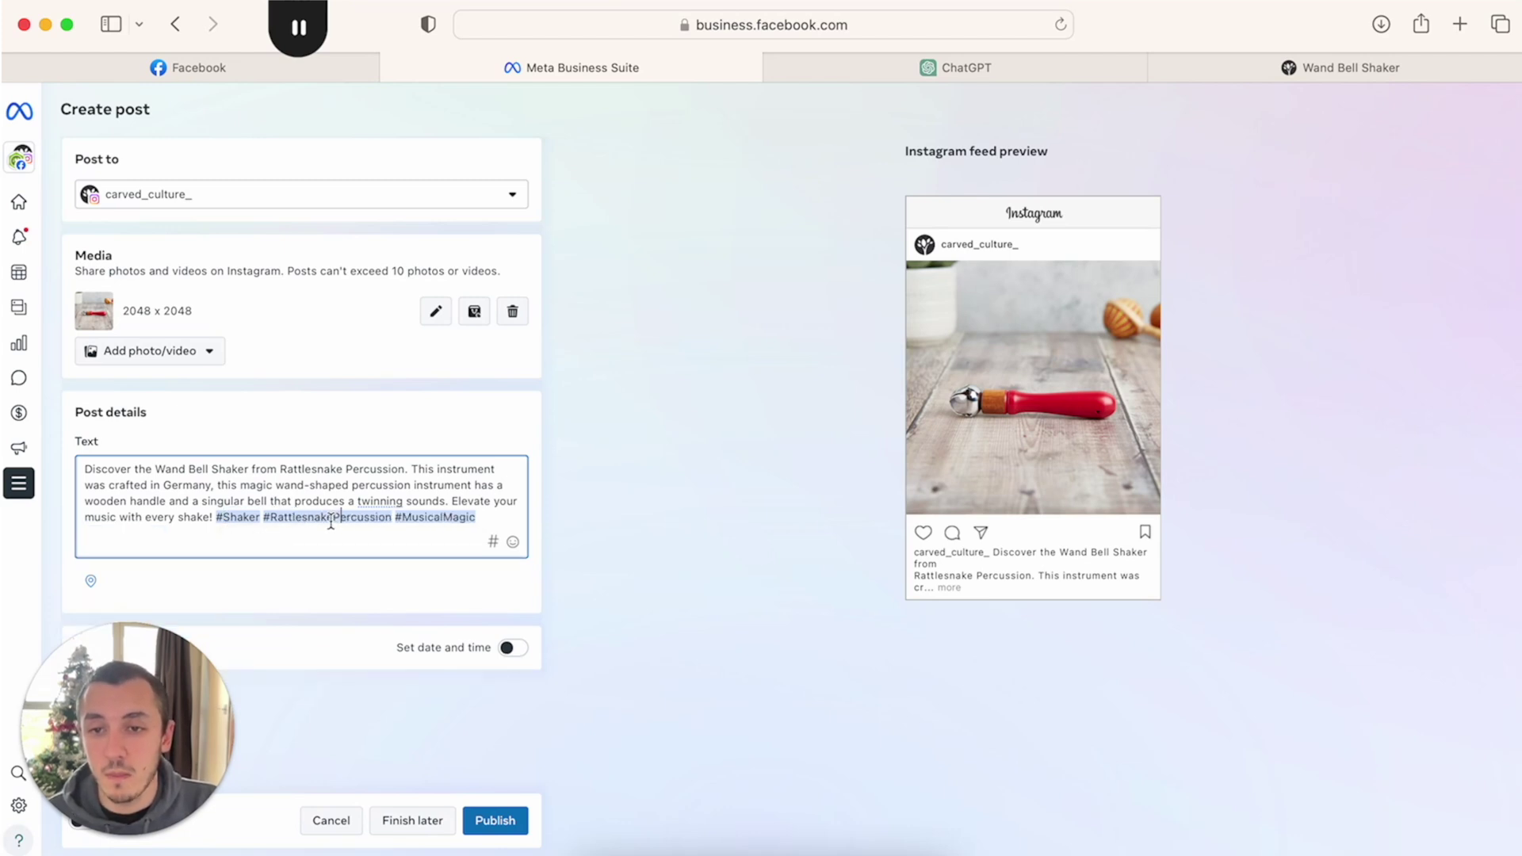
{"action": "left_click_drag", "start_coordinate": [334, 517], "coordinate": [270, 517]}
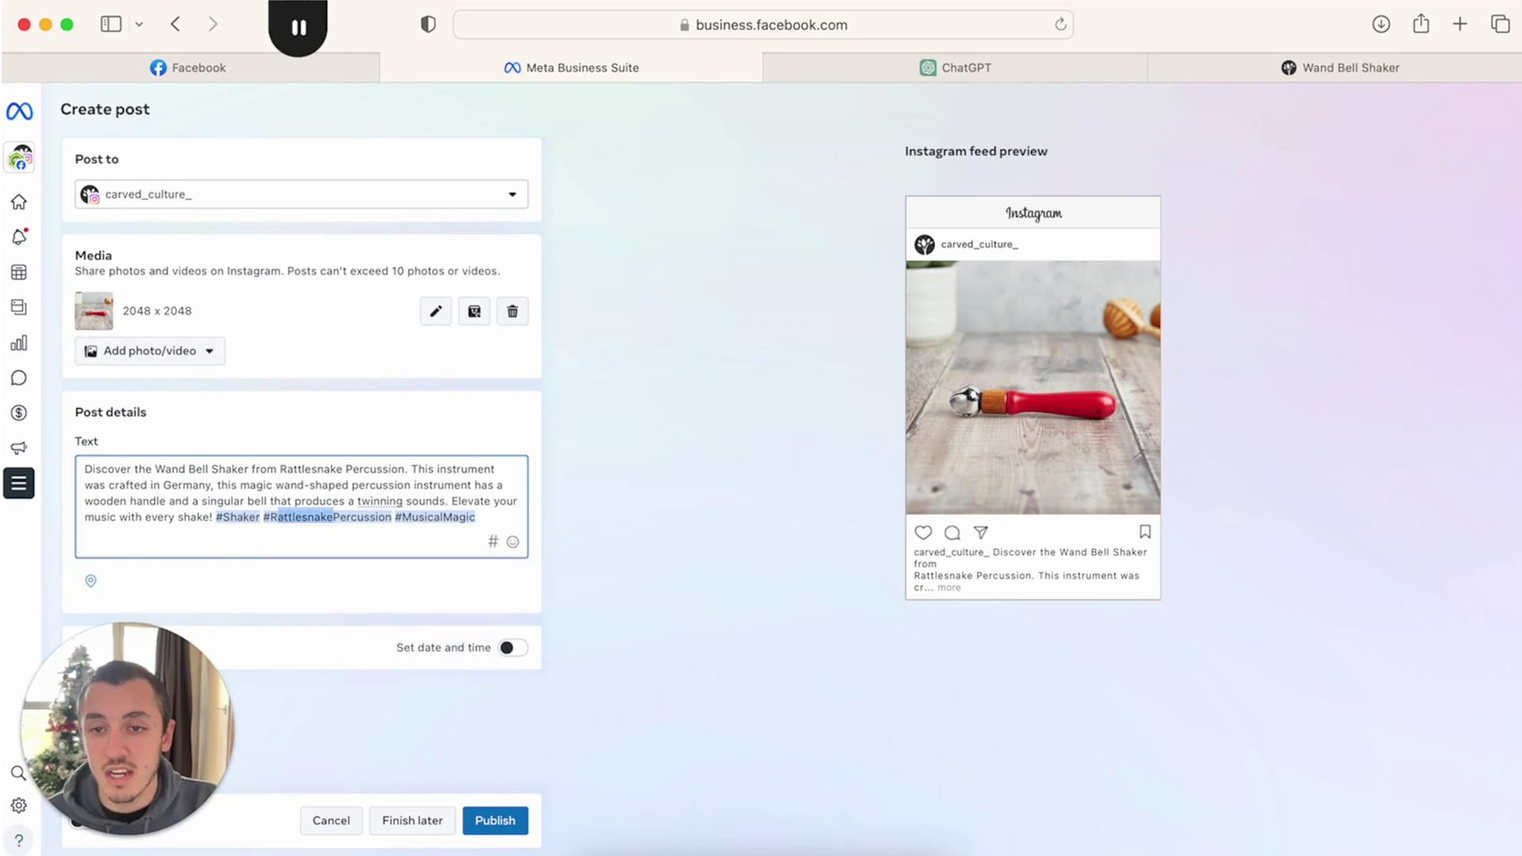
{"action": "key", "text": "BackSpace"}
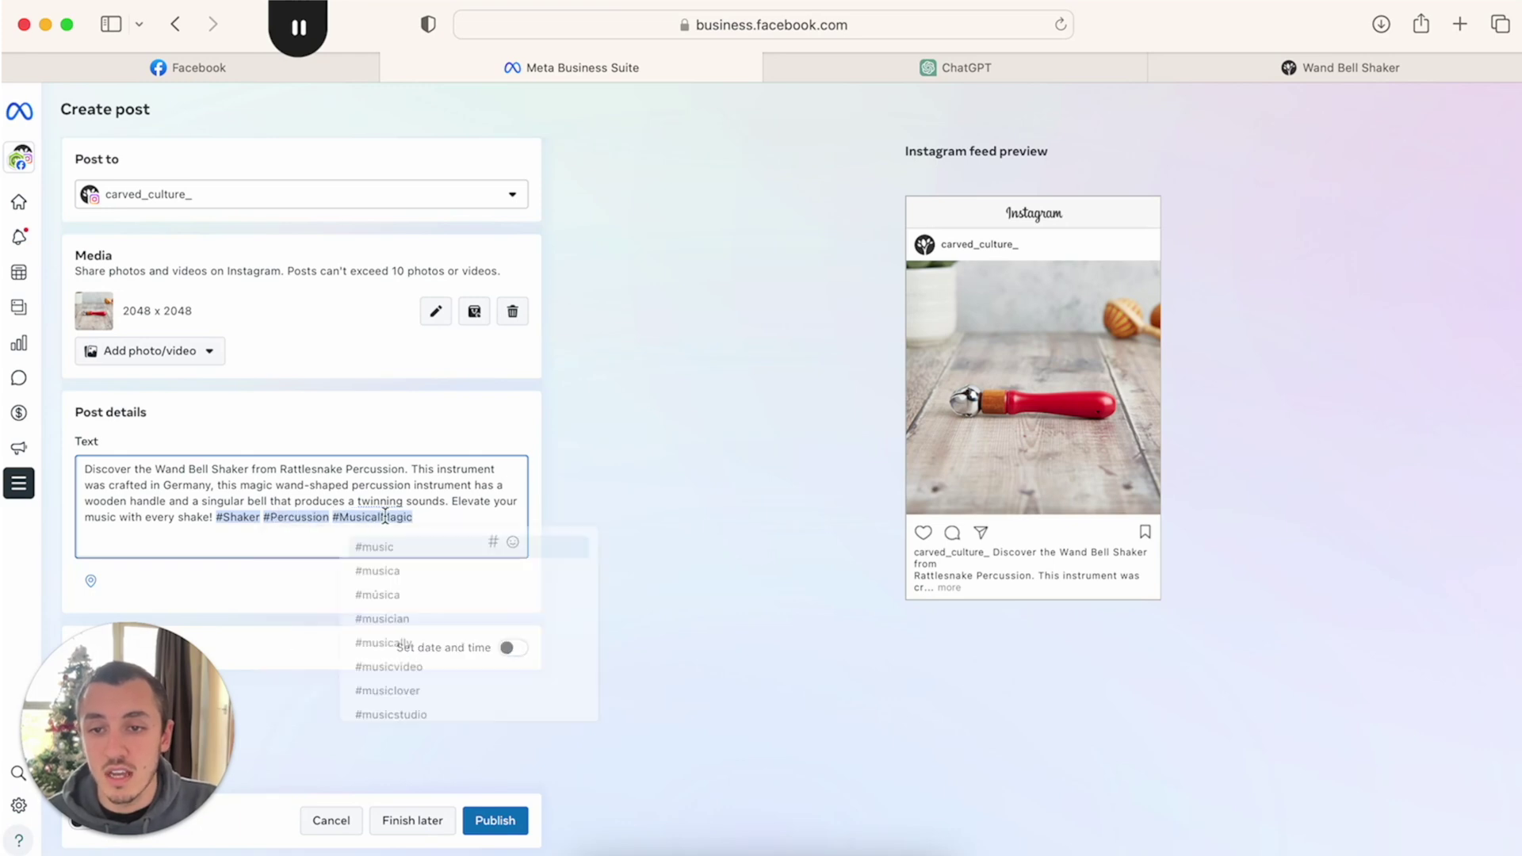
{"action": "left_click_drag", "start_coordinate": [381, 516], "coordinate": [442, 513]}
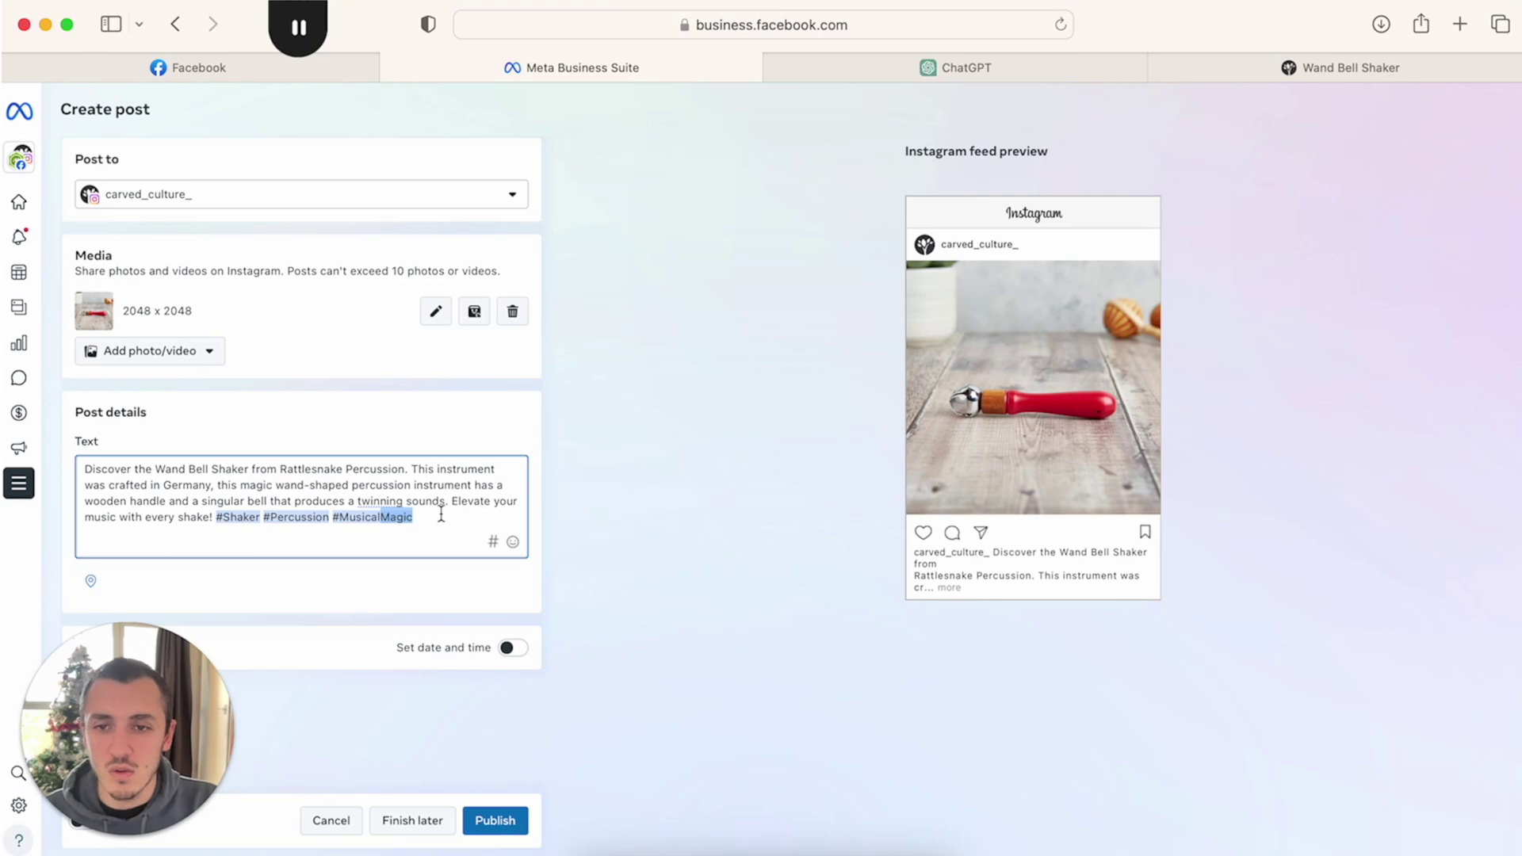
{"action": "type", "text": "Instrumntemnts"}
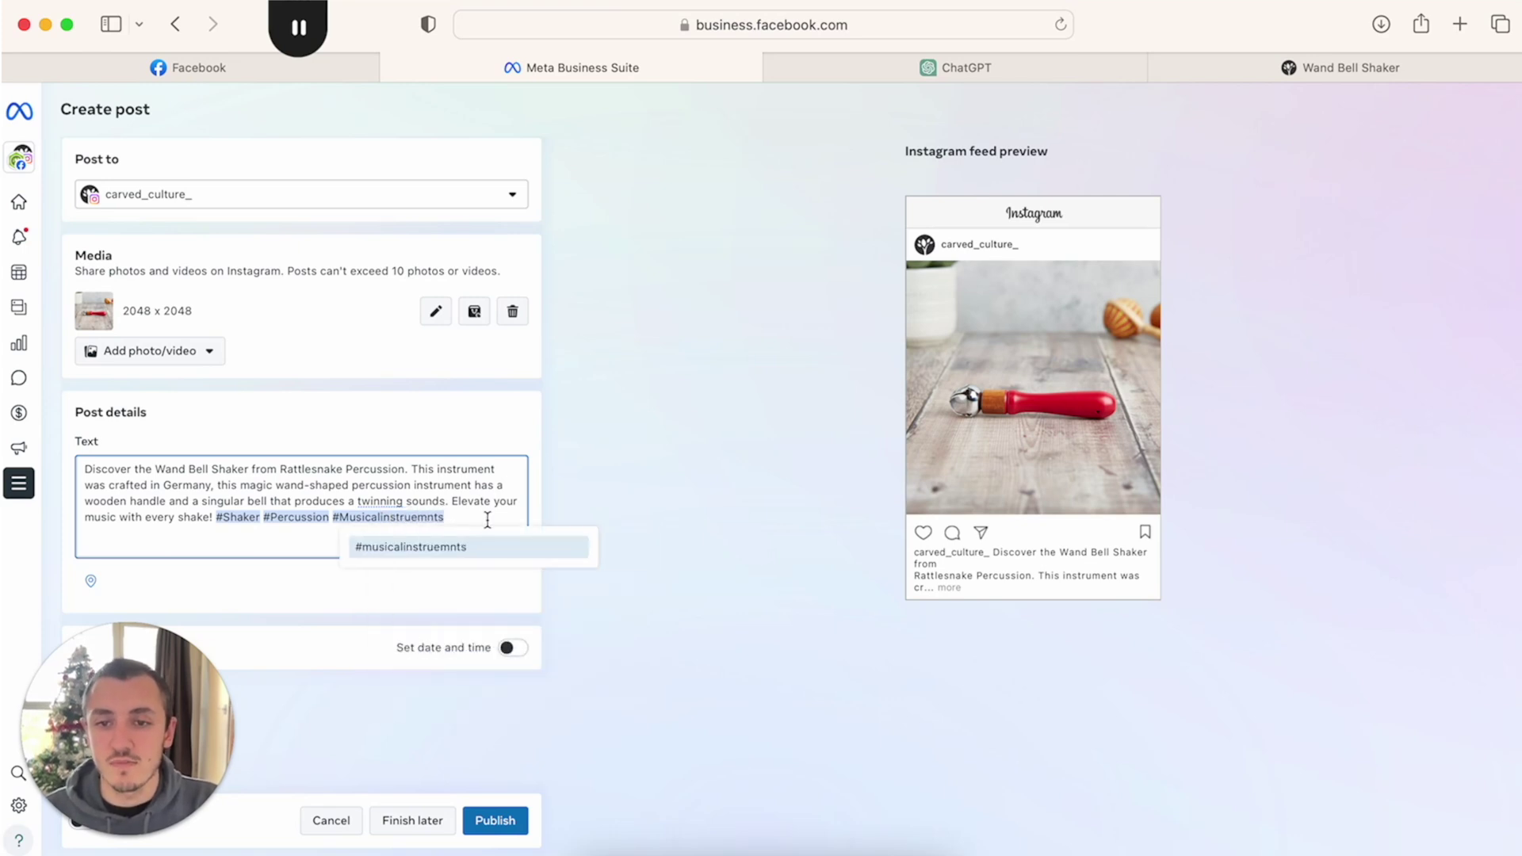
{"action": "key", "text": "BackSpace"}
{"action": "key", "text": "BackSpace"}
{"action": "key", "text": "BackSpace"}
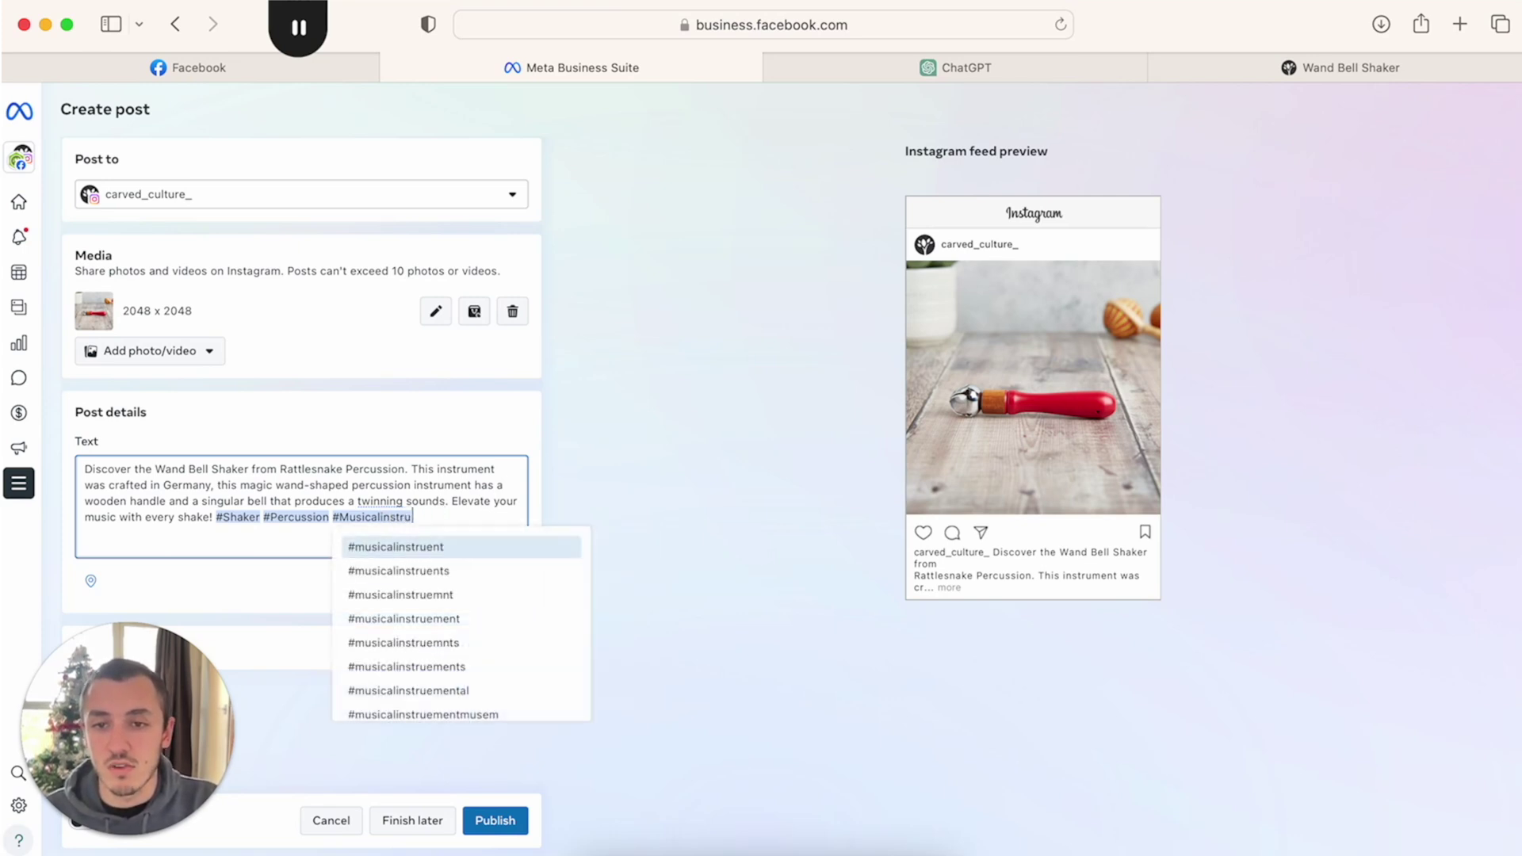
{"action": "type", "text": "ments"}
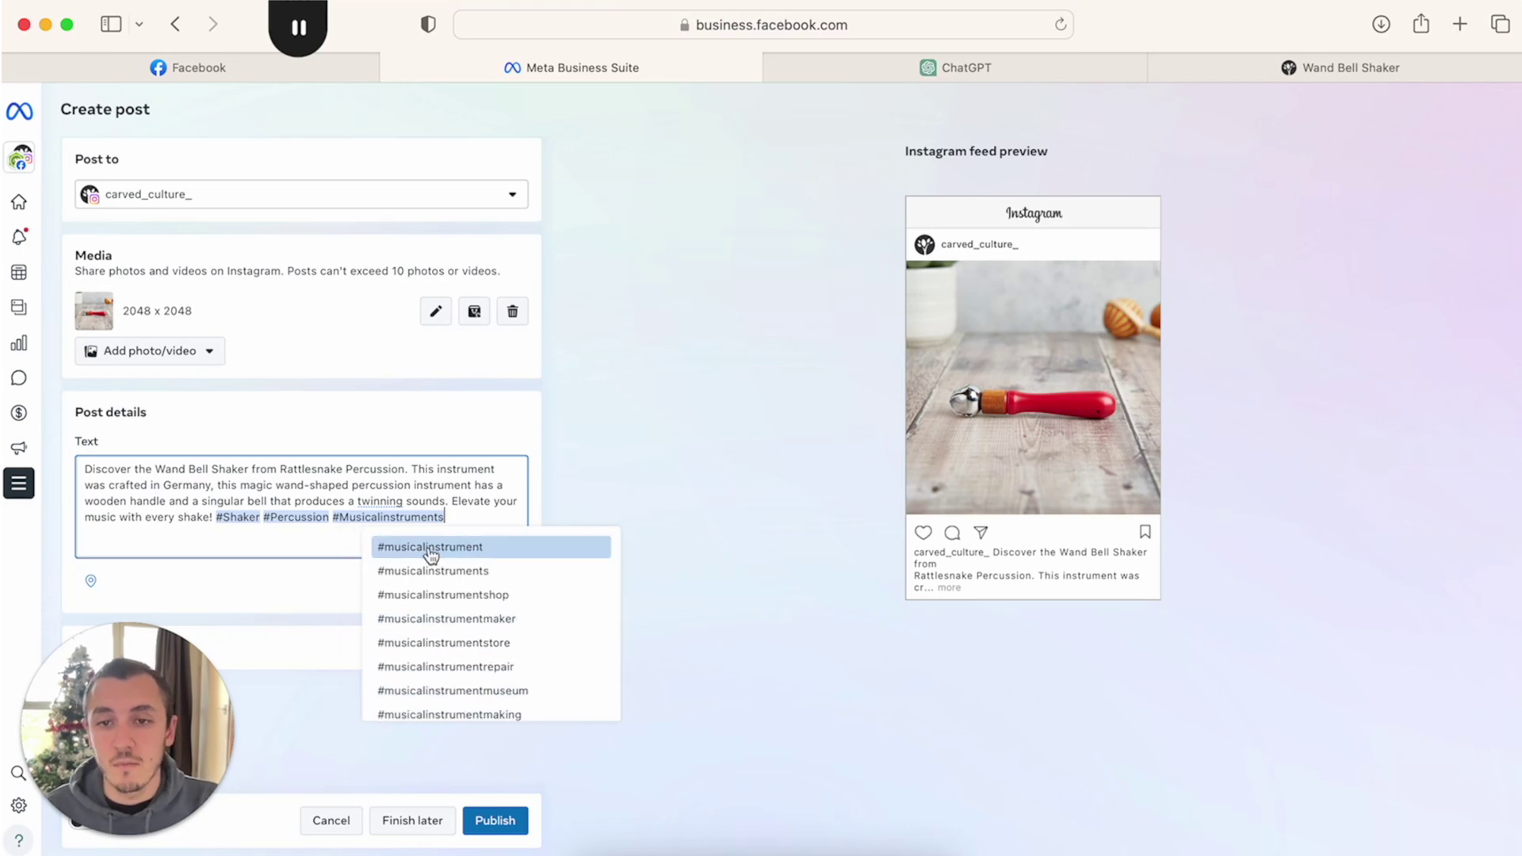
{"action": "left_click", "coordinate": [422, 571]}
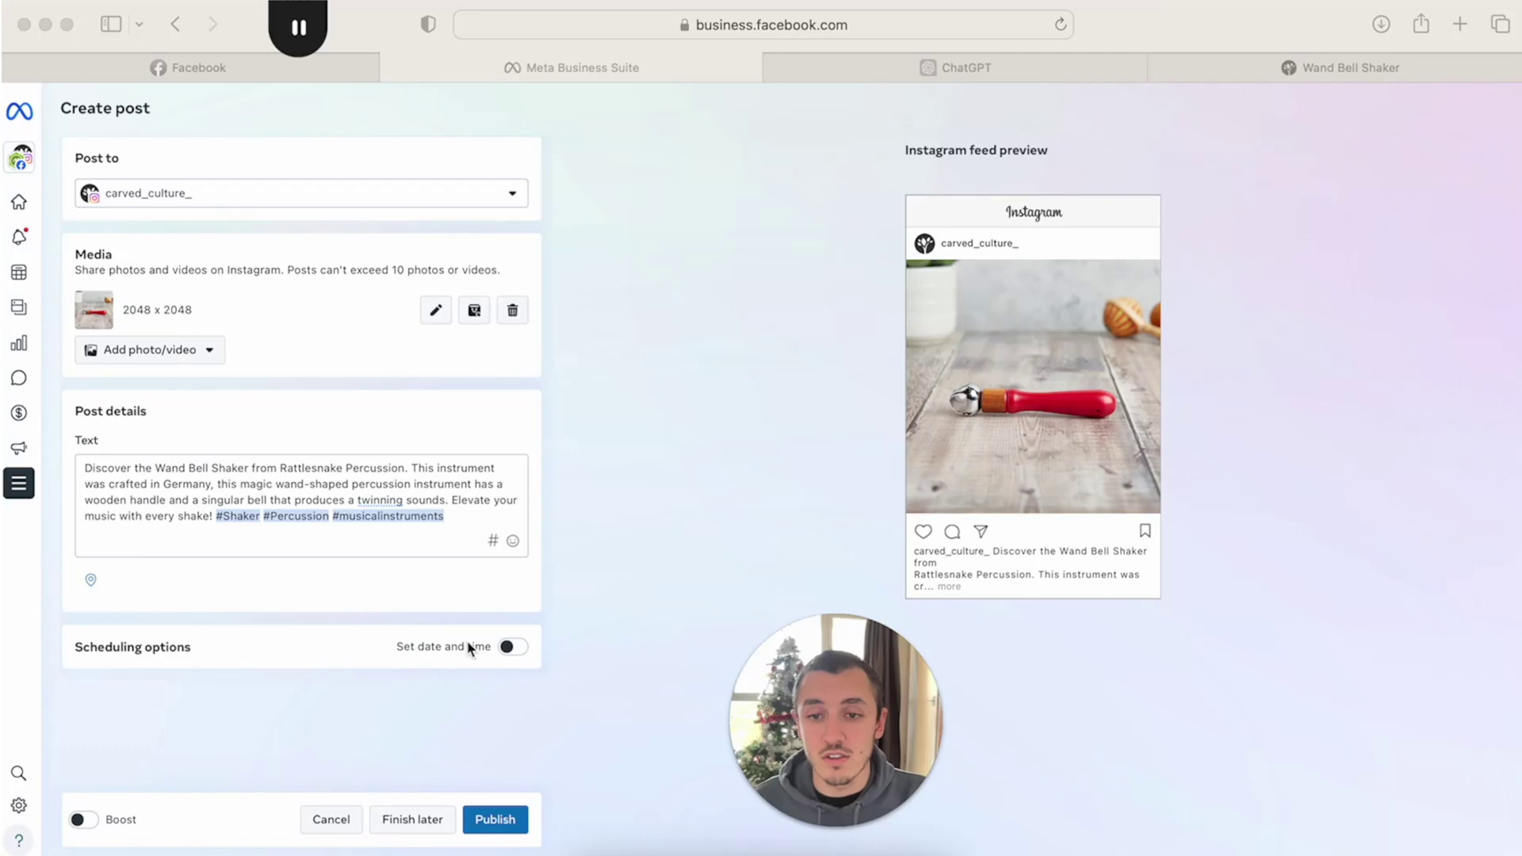
Step: Turn on Set date and time, pick 9 December 2023 at 03:09 PM, and schedule
{"action": "left_click", "coordinate": [512, 652]}
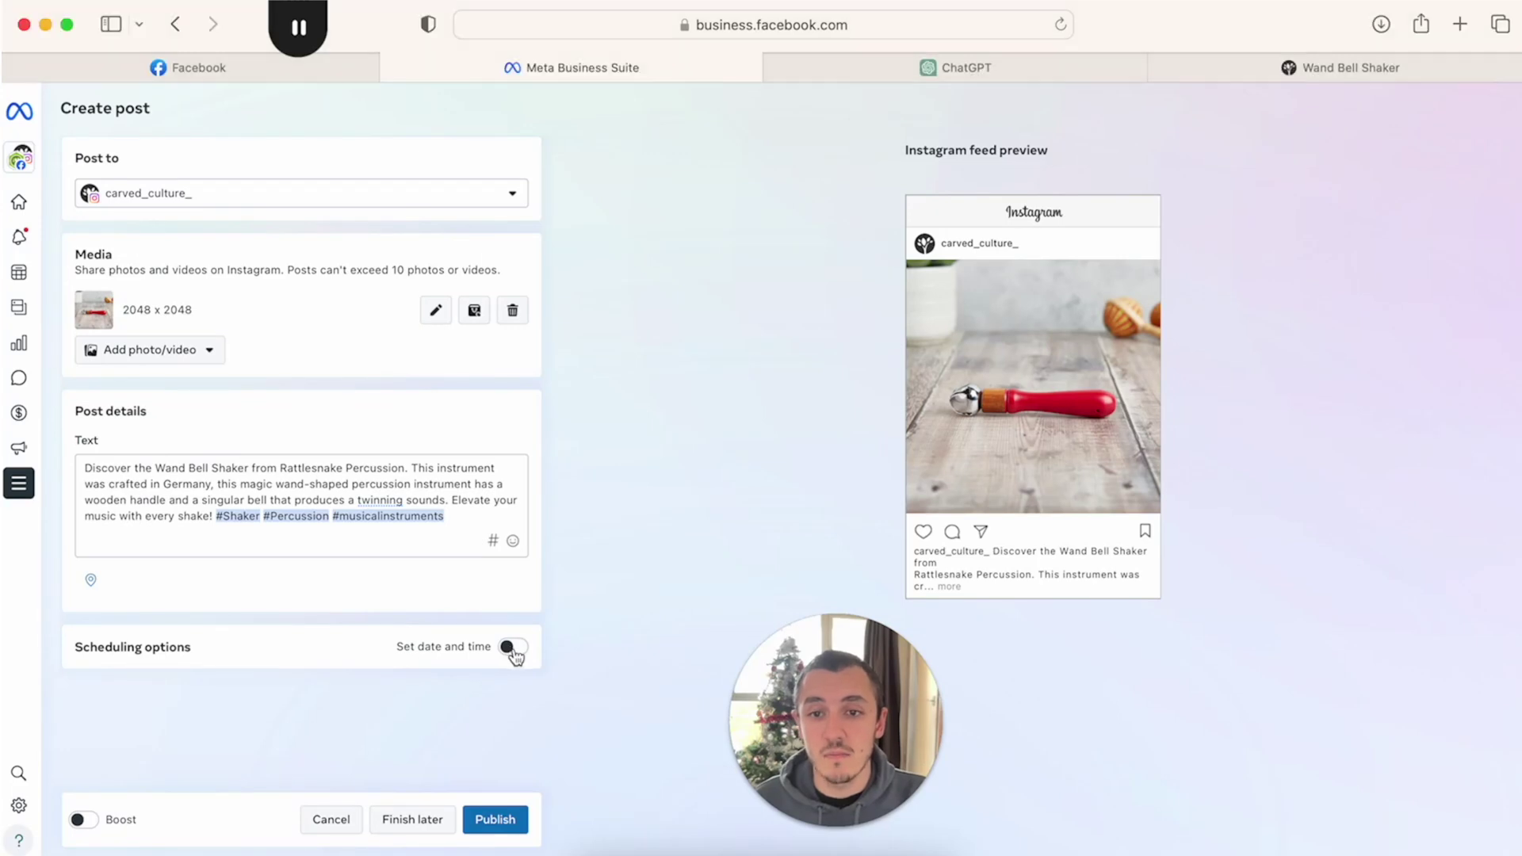
{"action": "left_click", "coordinate": [513, 651]}
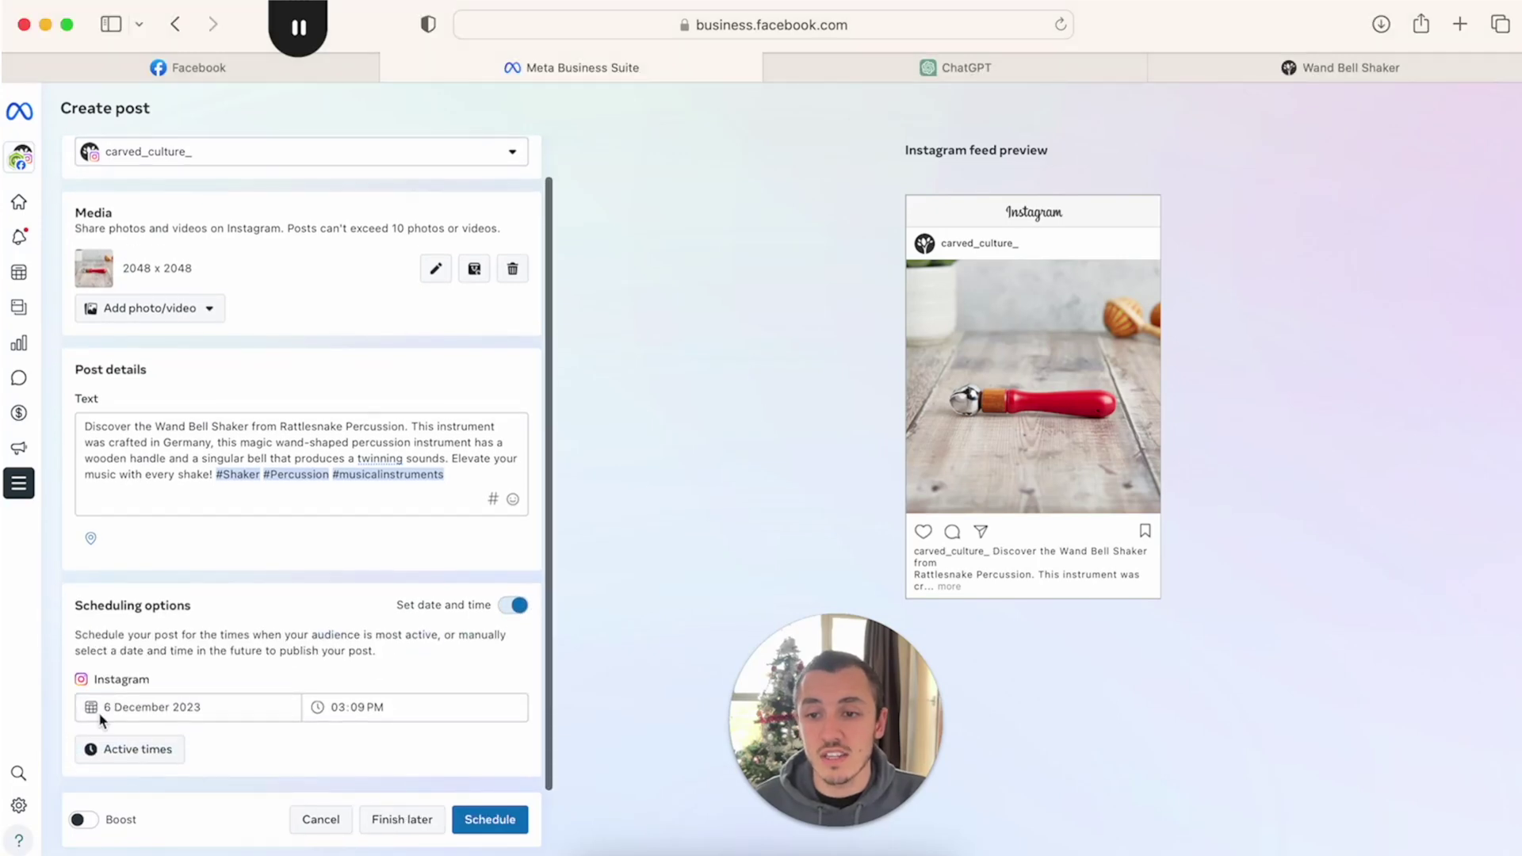
{"action": "left_click", "coordinate": [101, 718]}
{"action": "left_click", "coordinate": [254, 571]}
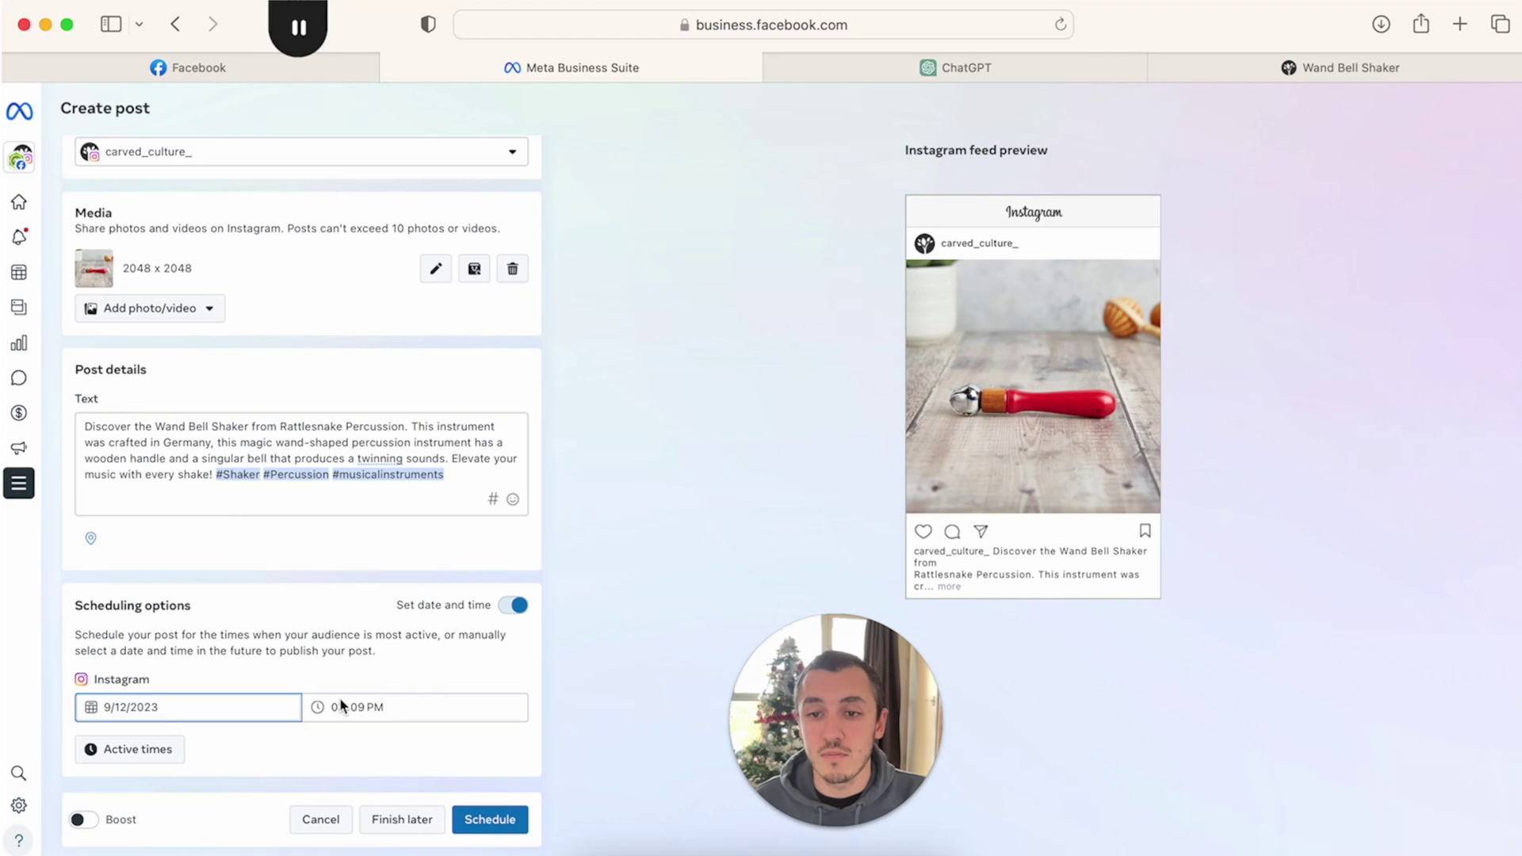
{"action": "left_click", "coordinate": [501, 828]}
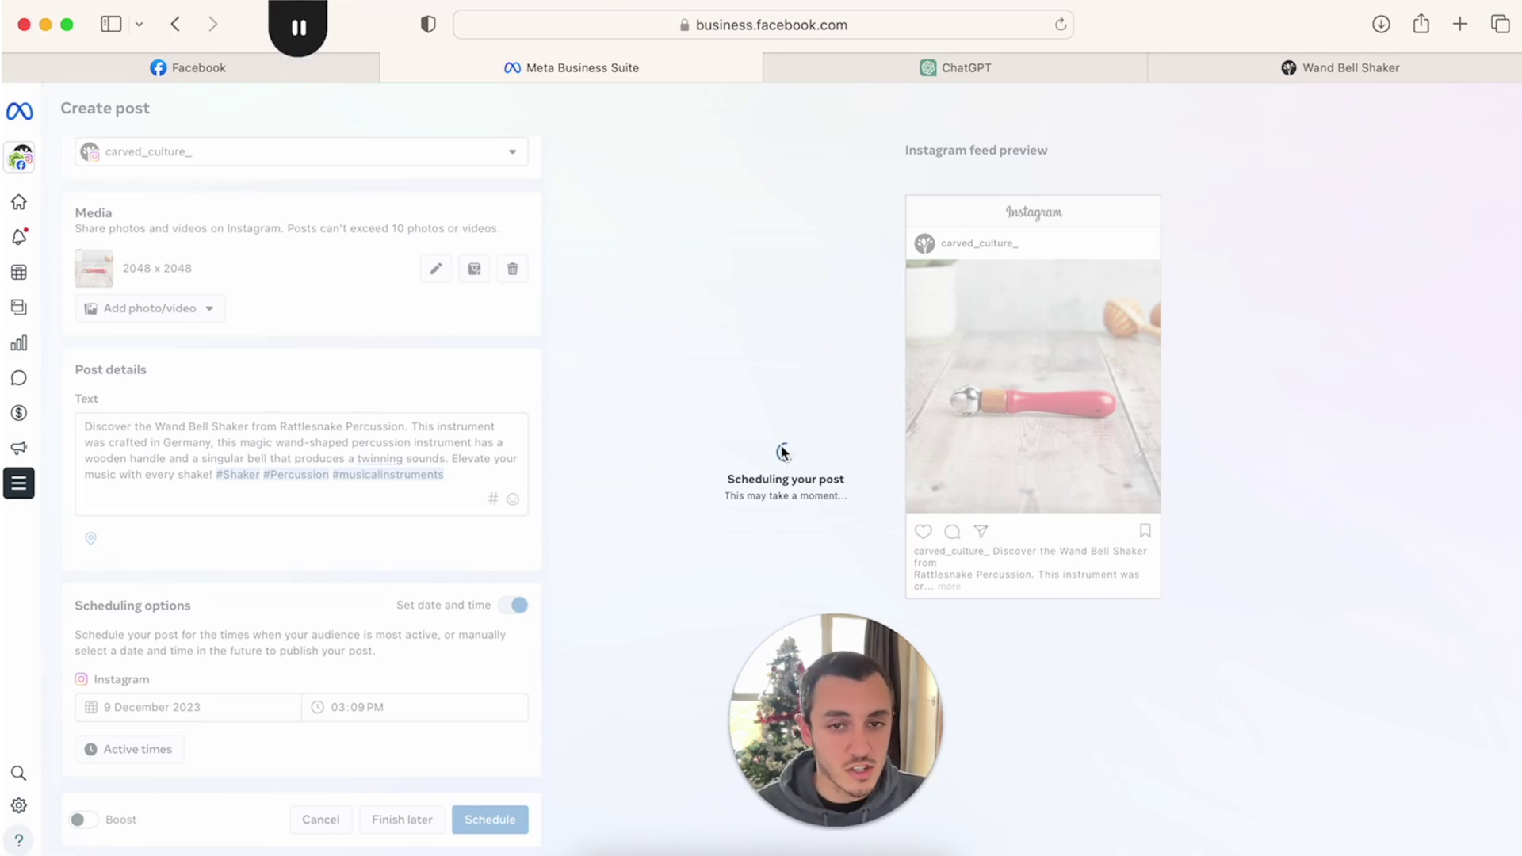
Step: Open the Planner in a new tab and find the shaker post on Saturday 9 December, 15:09
{"action": "left_click", "coordinate": [176, 24], "text": "super"}
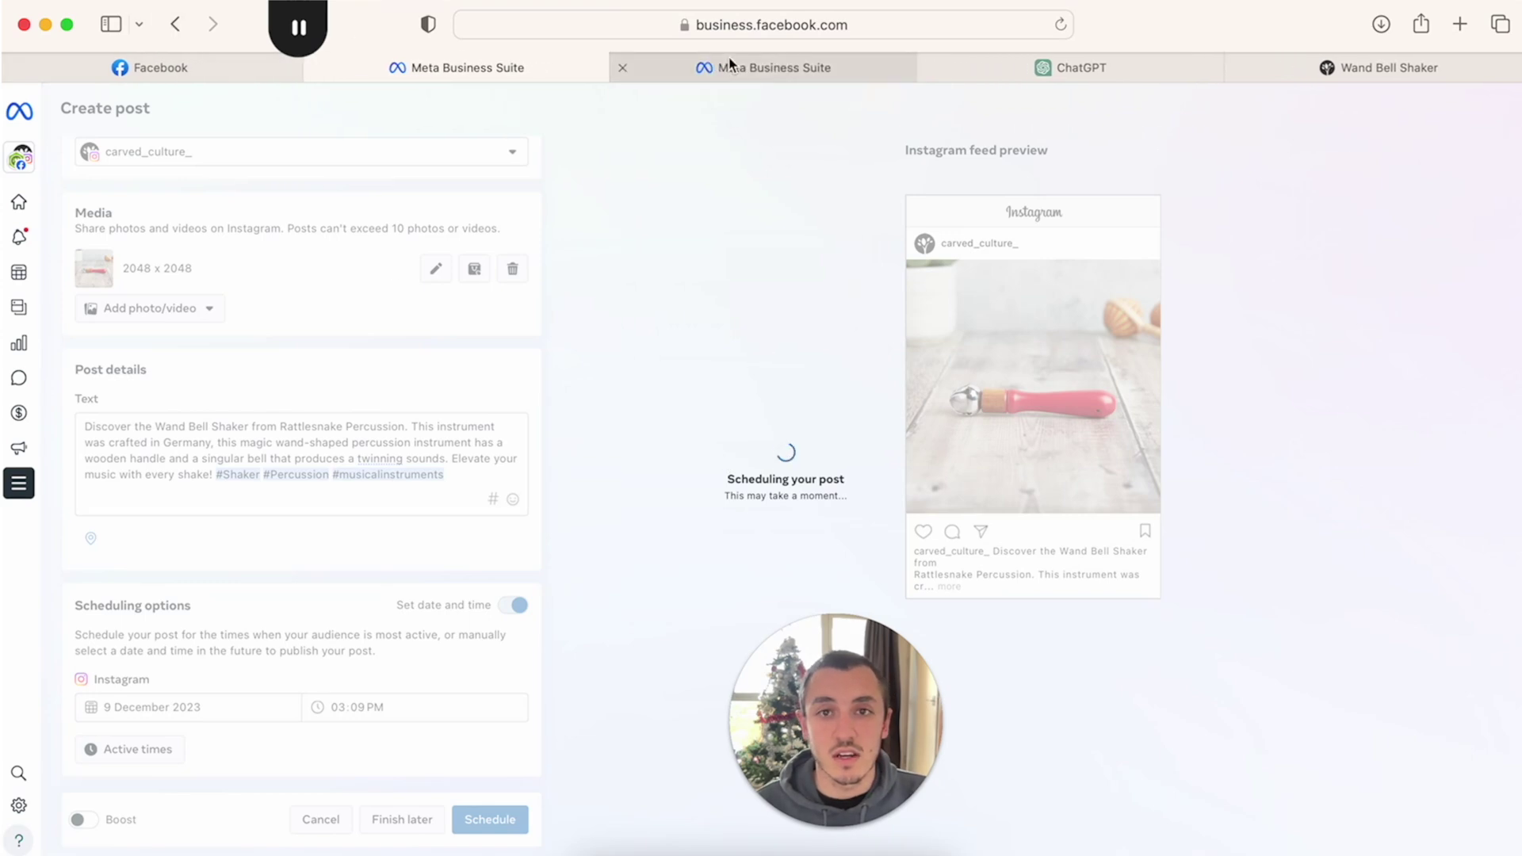
{"action": "left_click", "coordinate": [731, 70]}
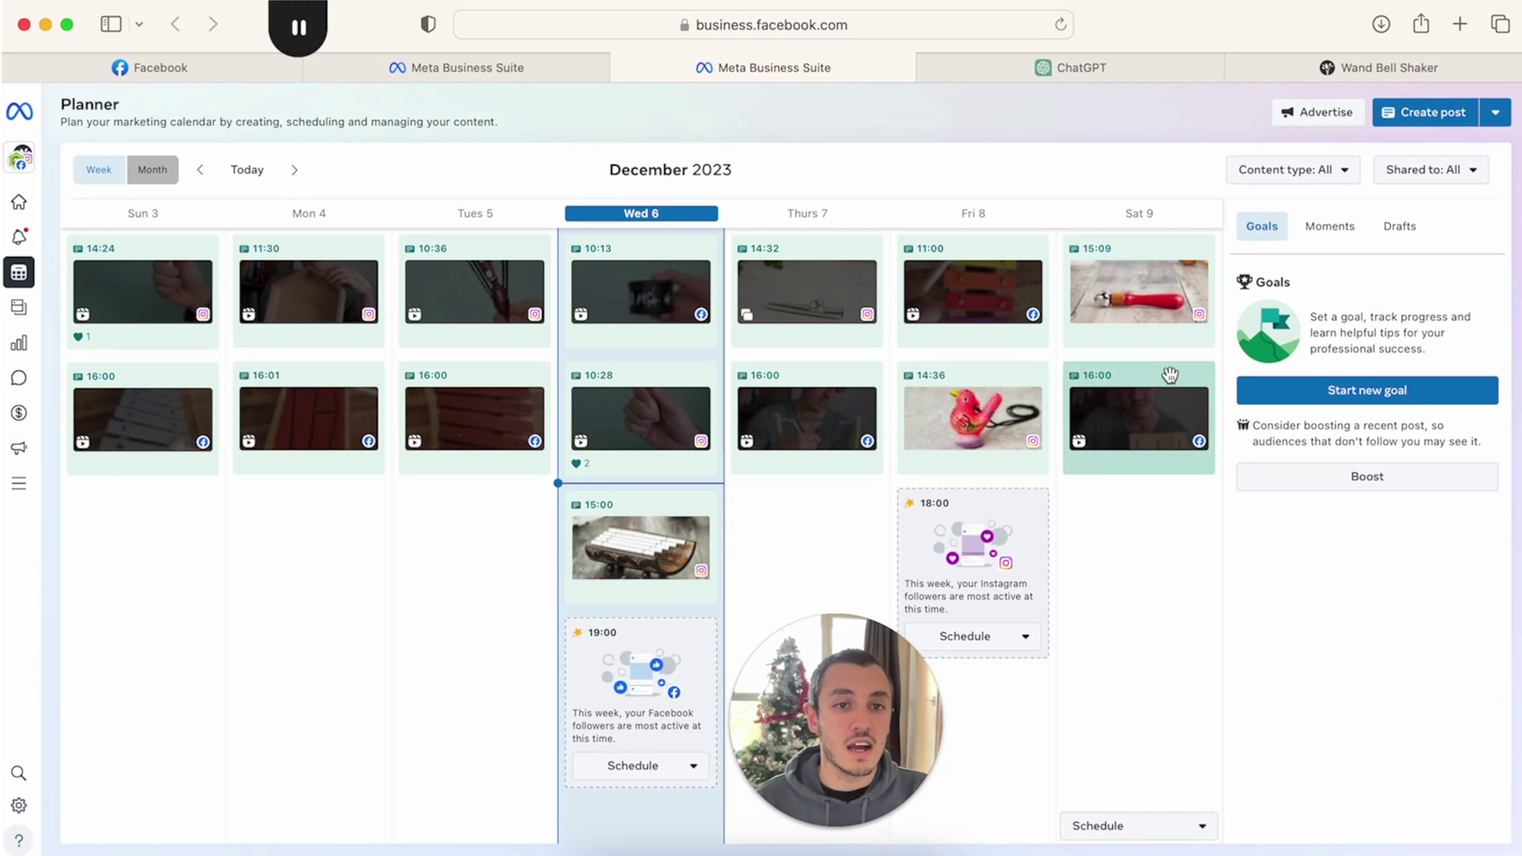
{"action": "mouse_move", "coordinate": [1136, 319]}
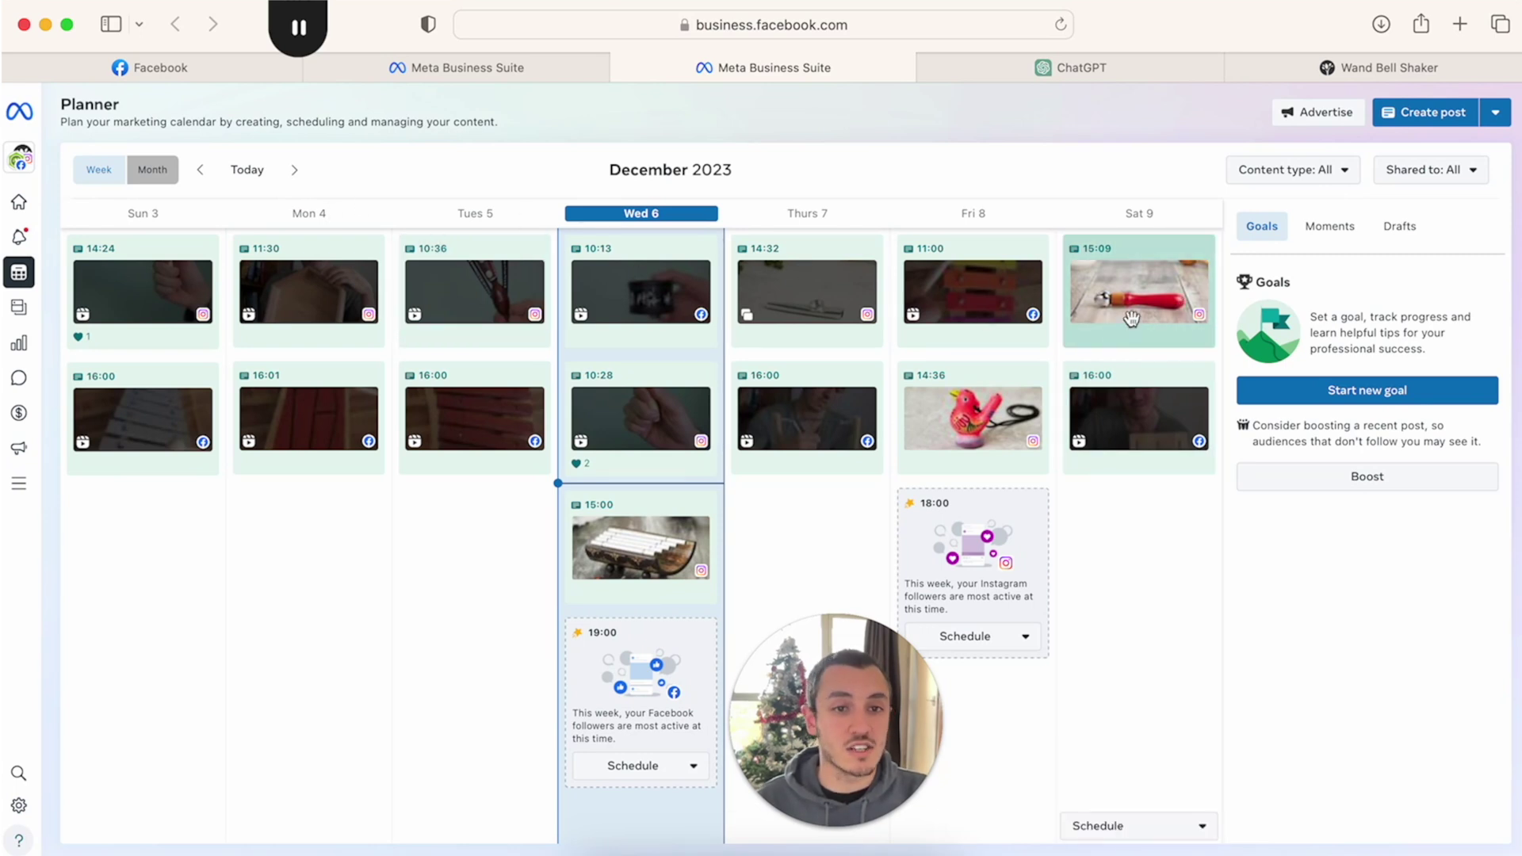
{"action": "left_click", "coordinate": [505, 71]}
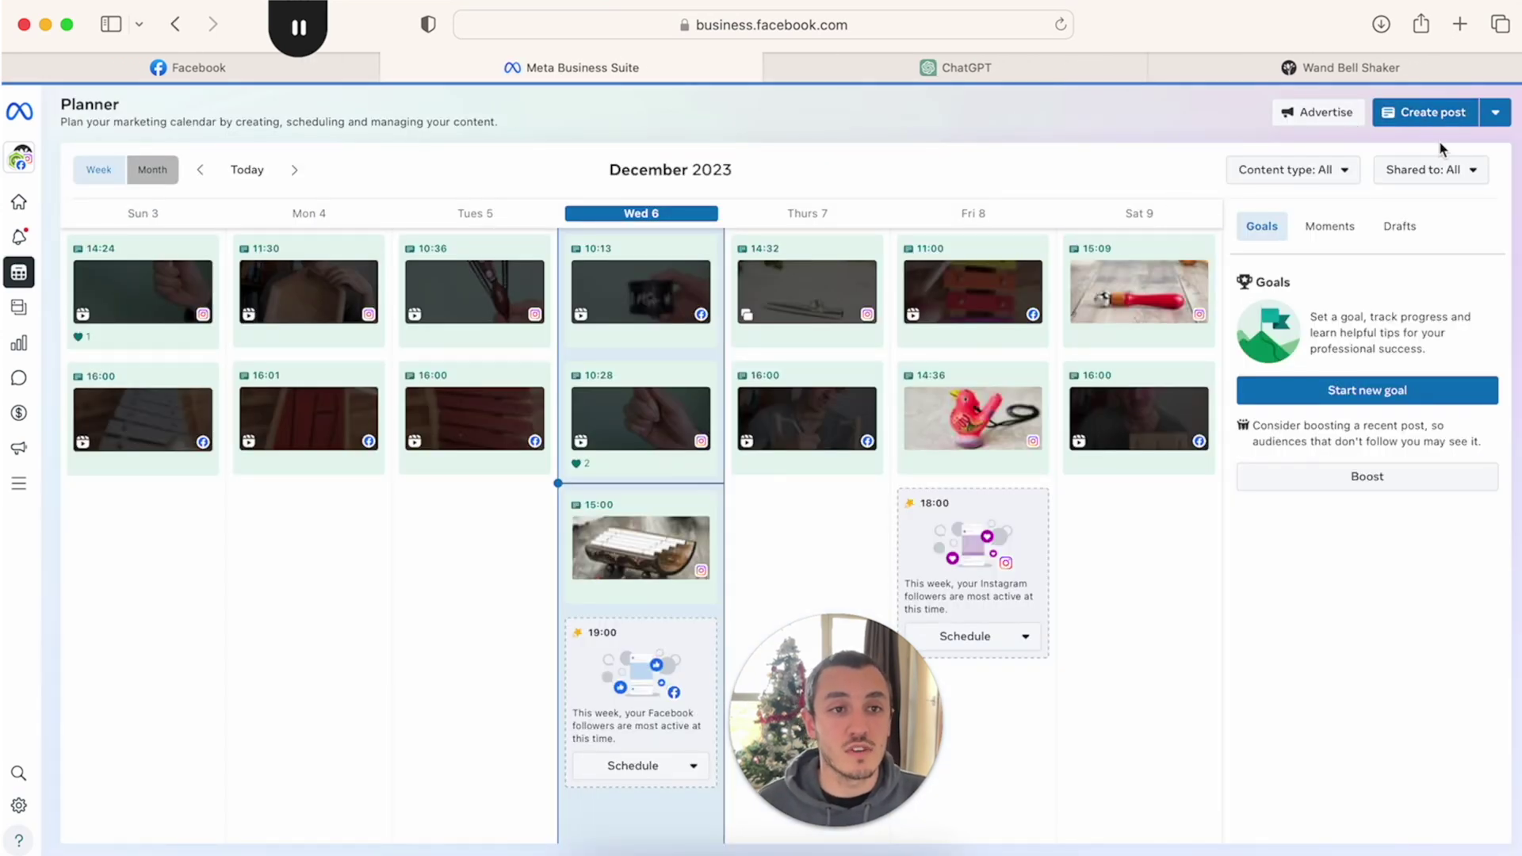
Step: Start a new post and show the Carved Culture High Res photos in Finder's Instagram posts folder
{"action": "left_click", "coordinate": [1436, 117]}
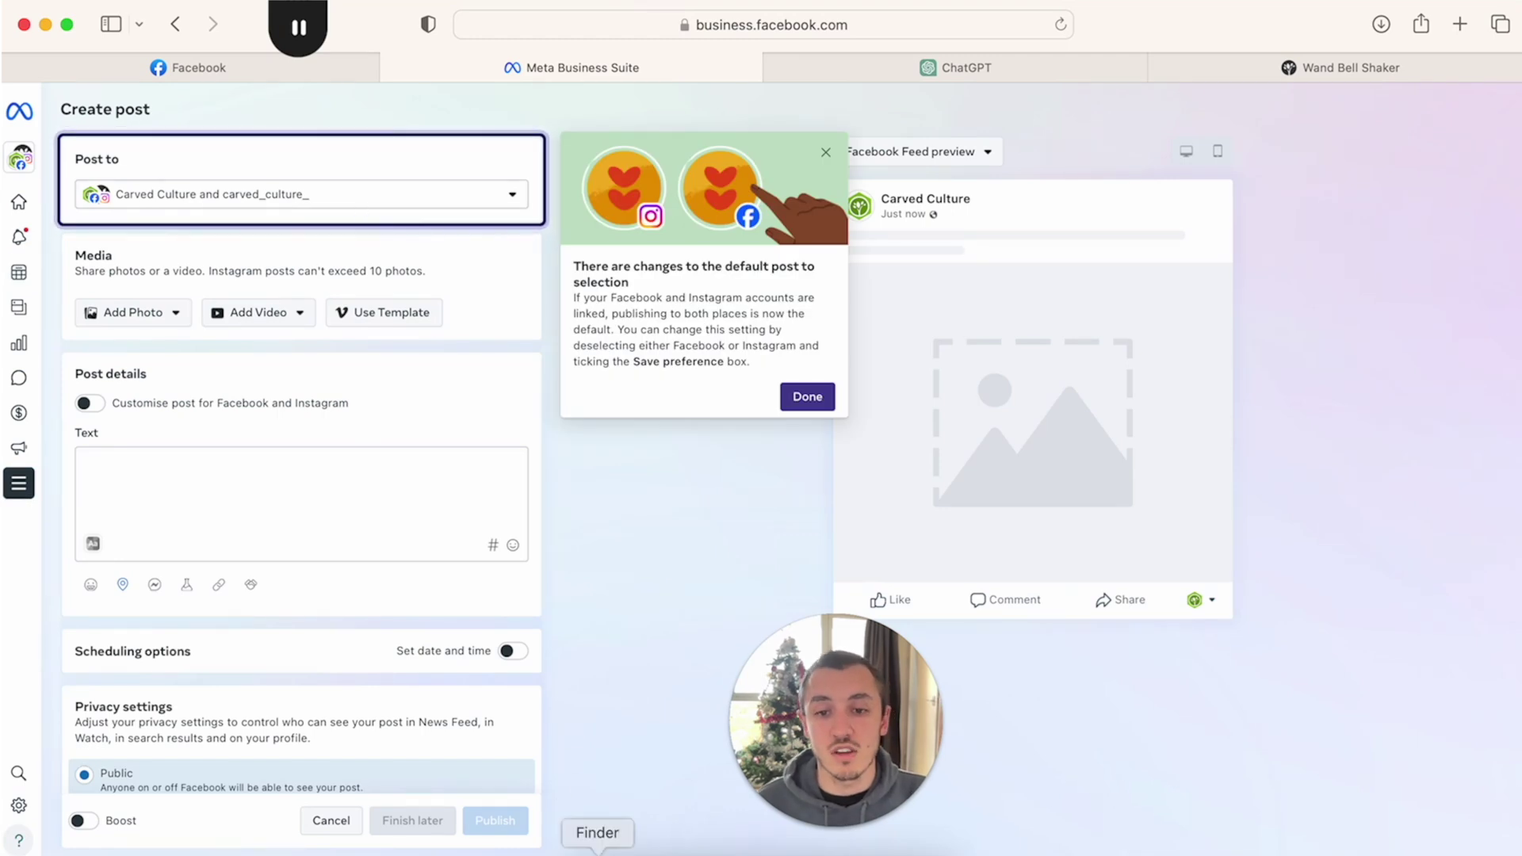
{"action": "left_click", "coordinate": [597, 852]}
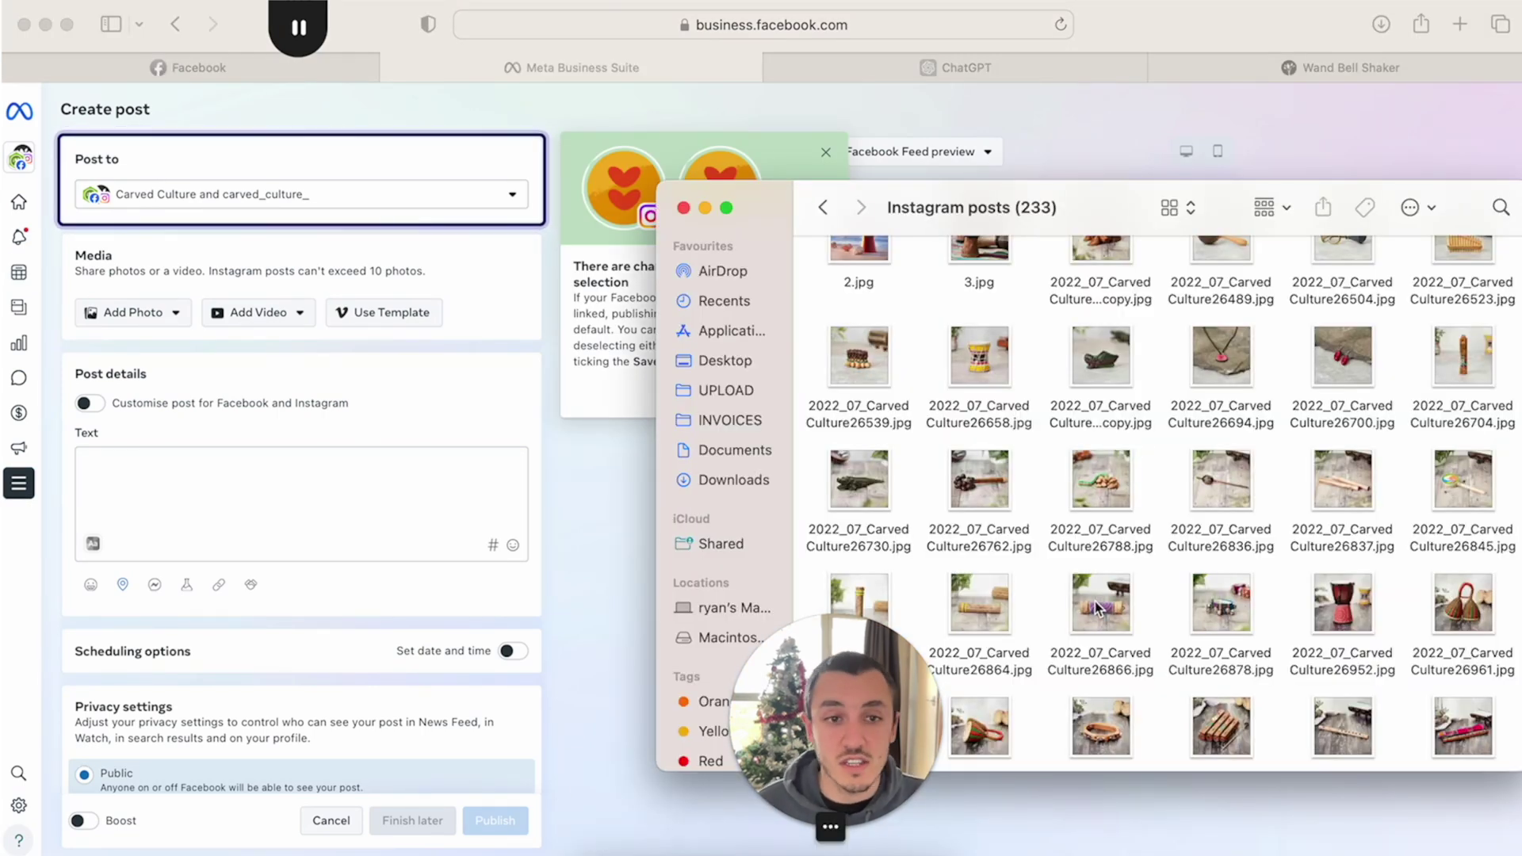
{"action": "scroll", "coordinate": [1098, 608], "scroll_direction": "down", "scroll_amount": 5}
{"action": "scroll", "coordinate": [1098, 608], "scroll_direction": "down", "scroll_amount": 3}
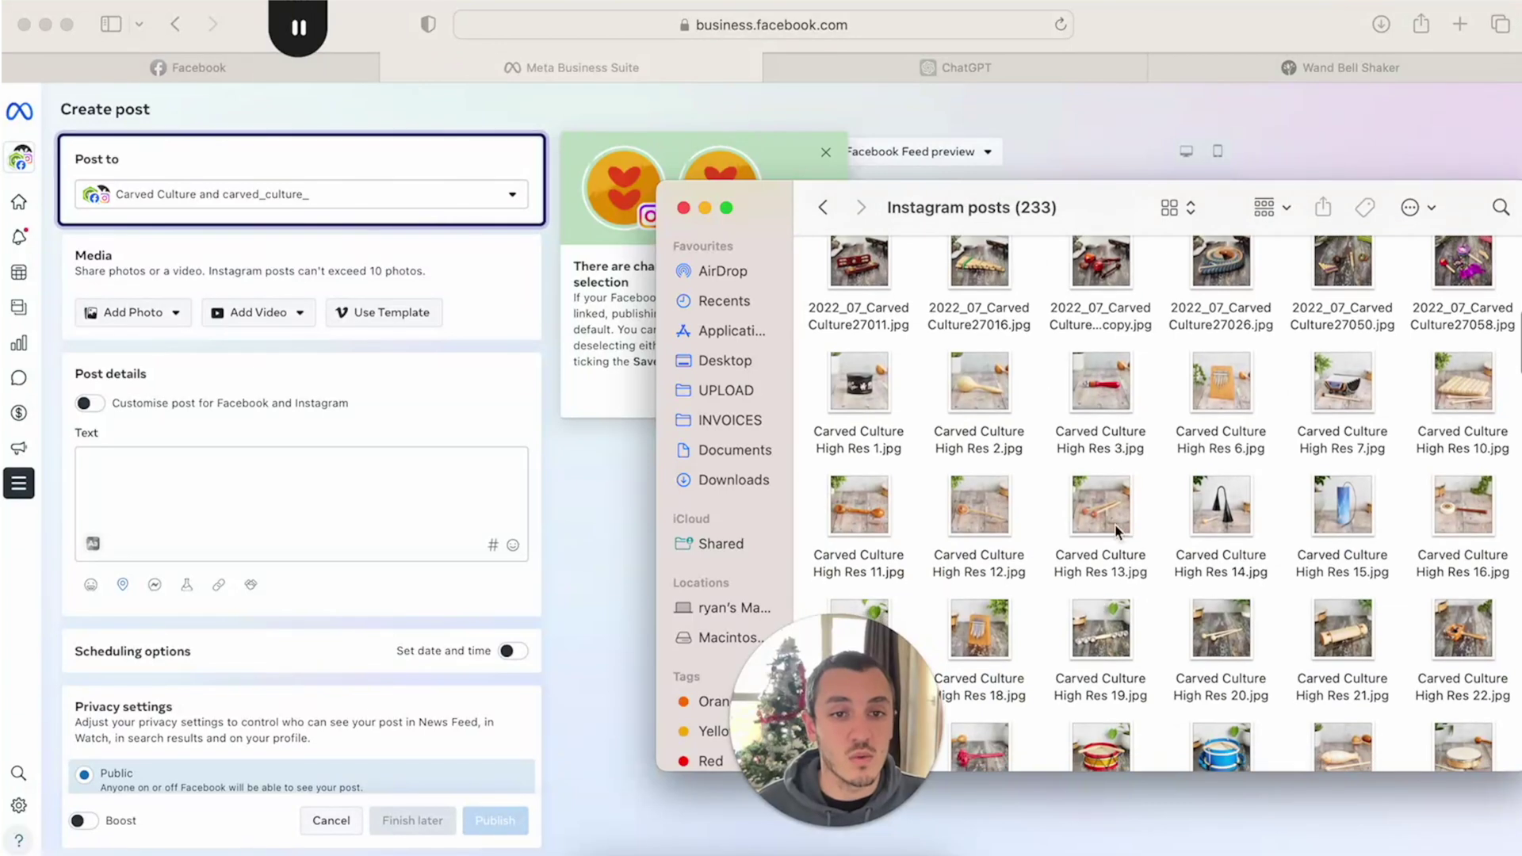
{"action": "left_click_drag", "start_coordinate": [1100, 384], "coordinate": [944, 833]}
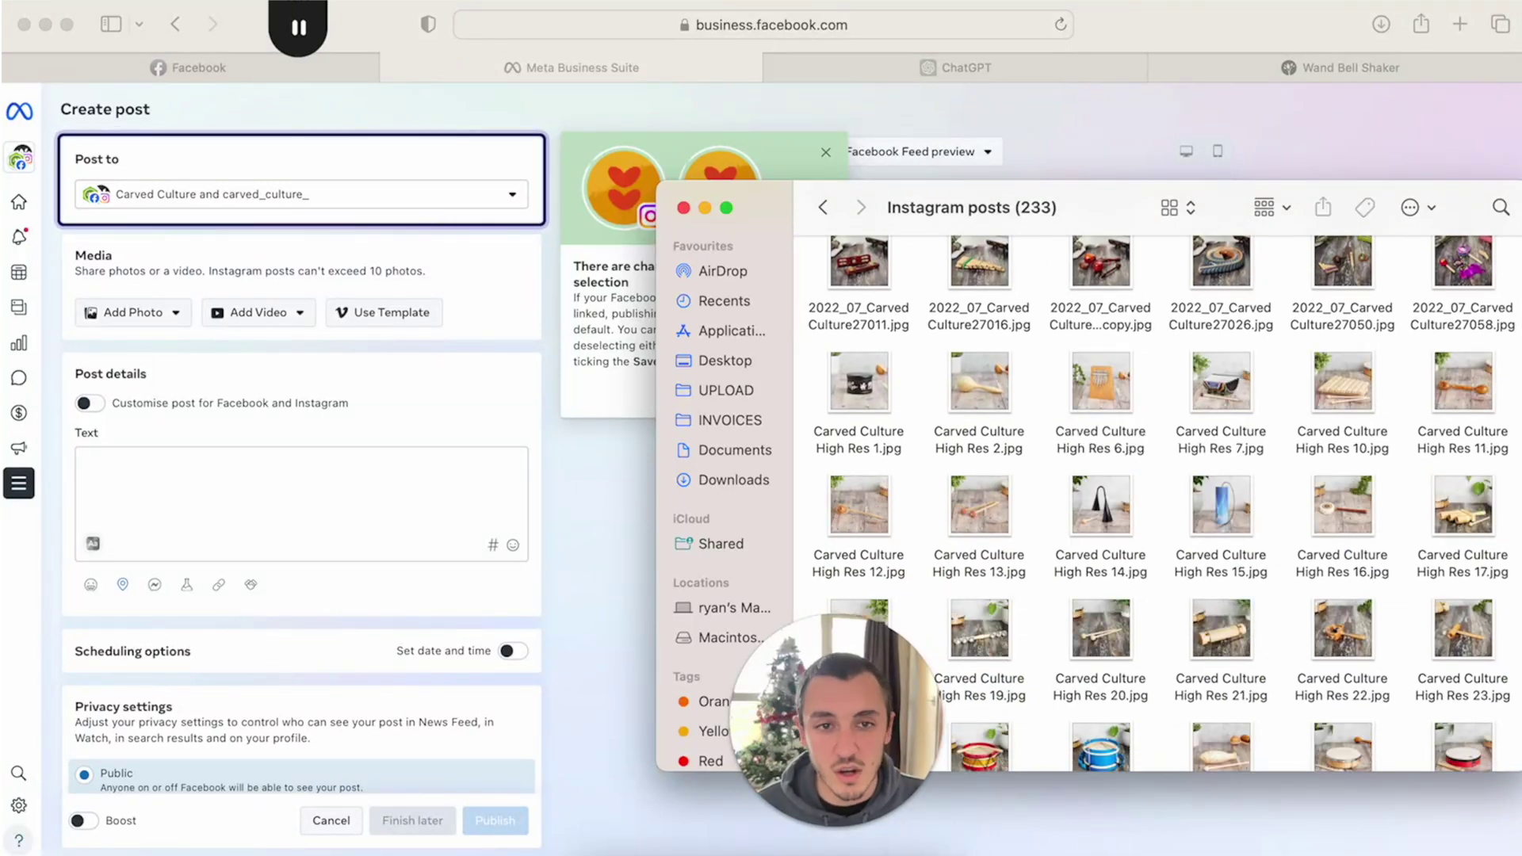